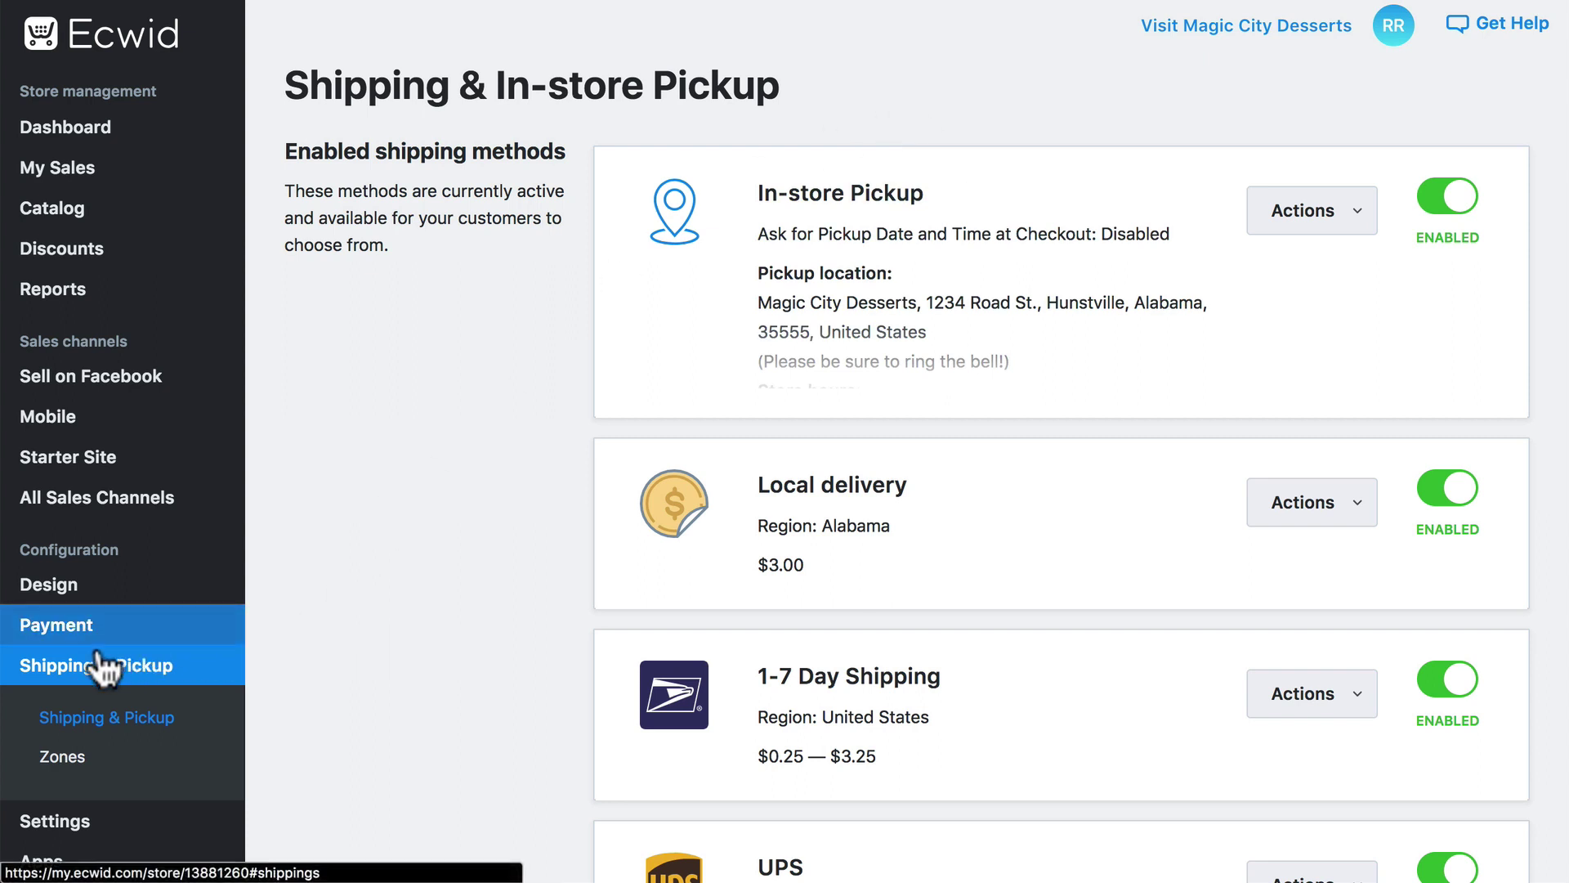
# Step: Open the Destination Zones page from the Shipping & Pickup section of the sidebar
pyautogui.click(62, 758)
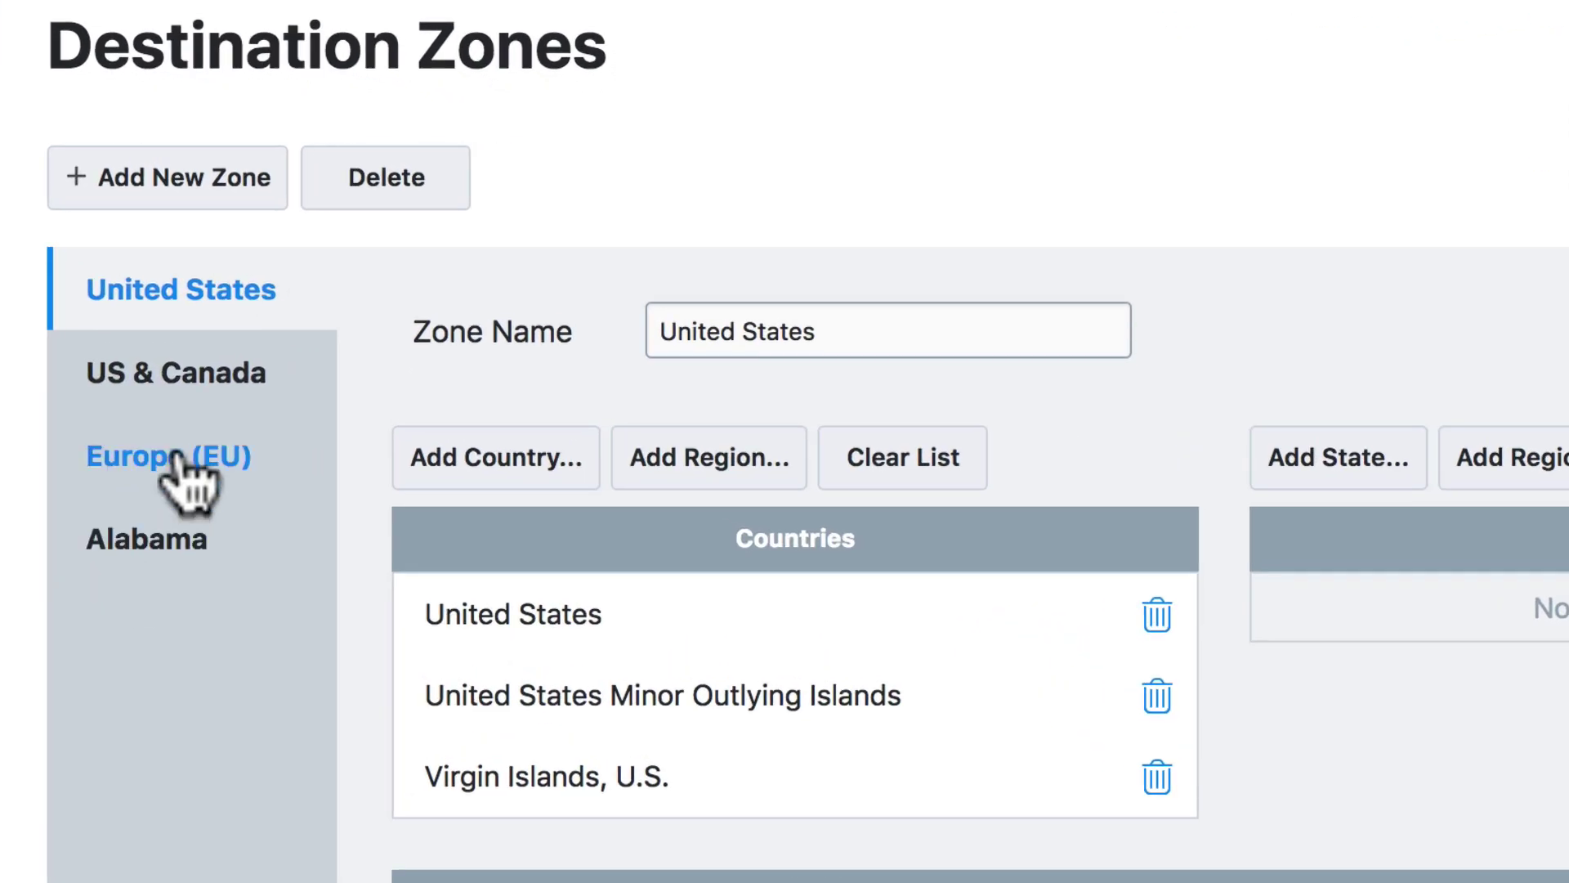
pyautogui.click(175, 384)
pyautogui.click(172, 459)
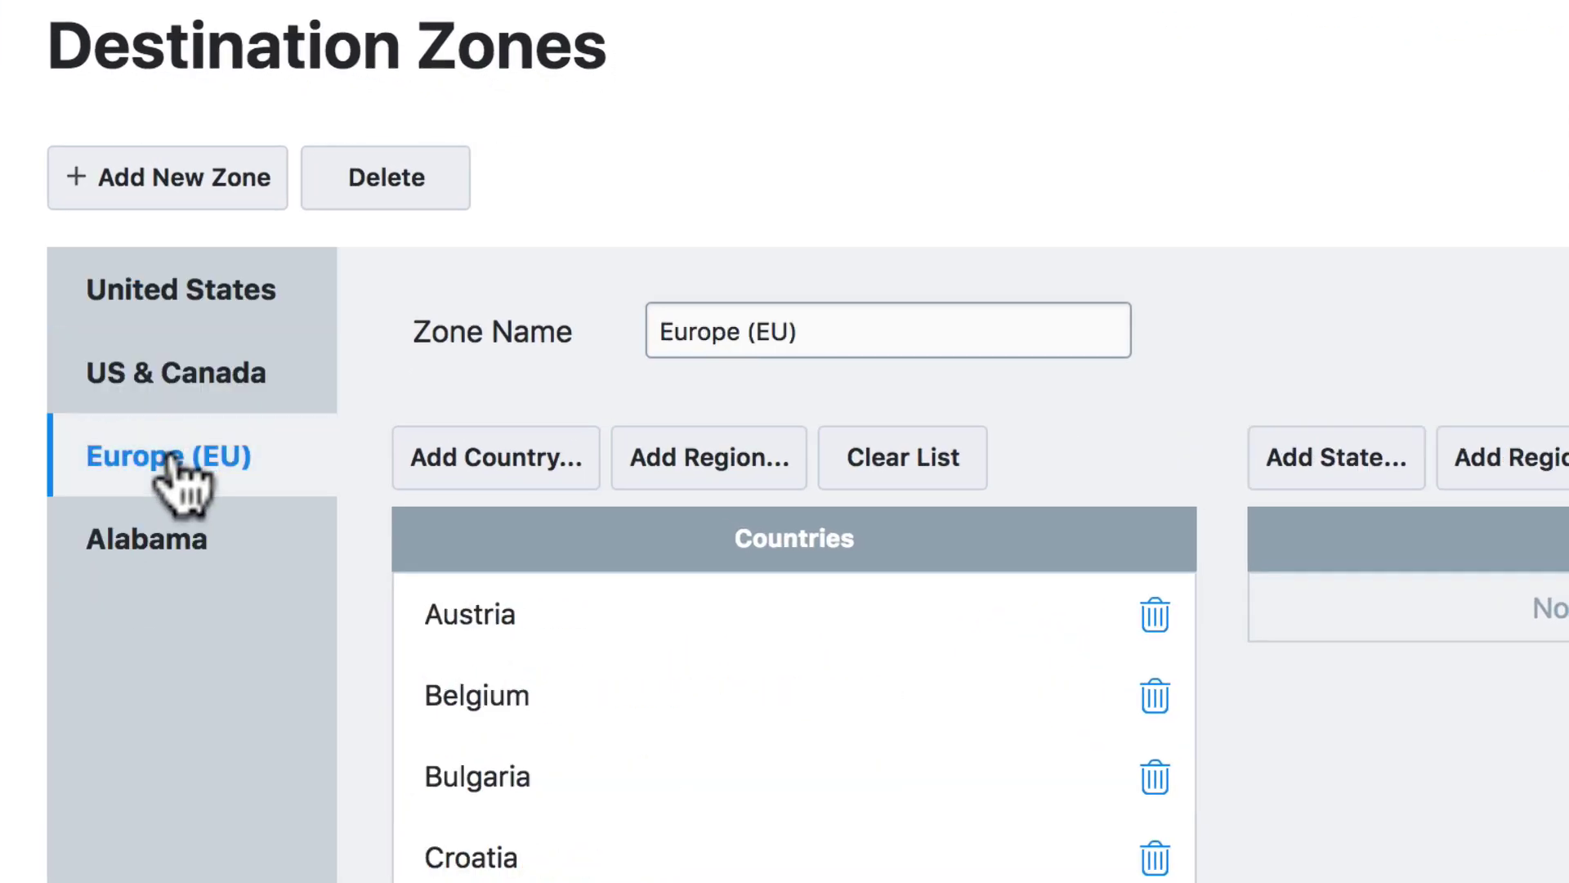
pyautogui.click(160, 540)
pyautogui.click(193, 304)
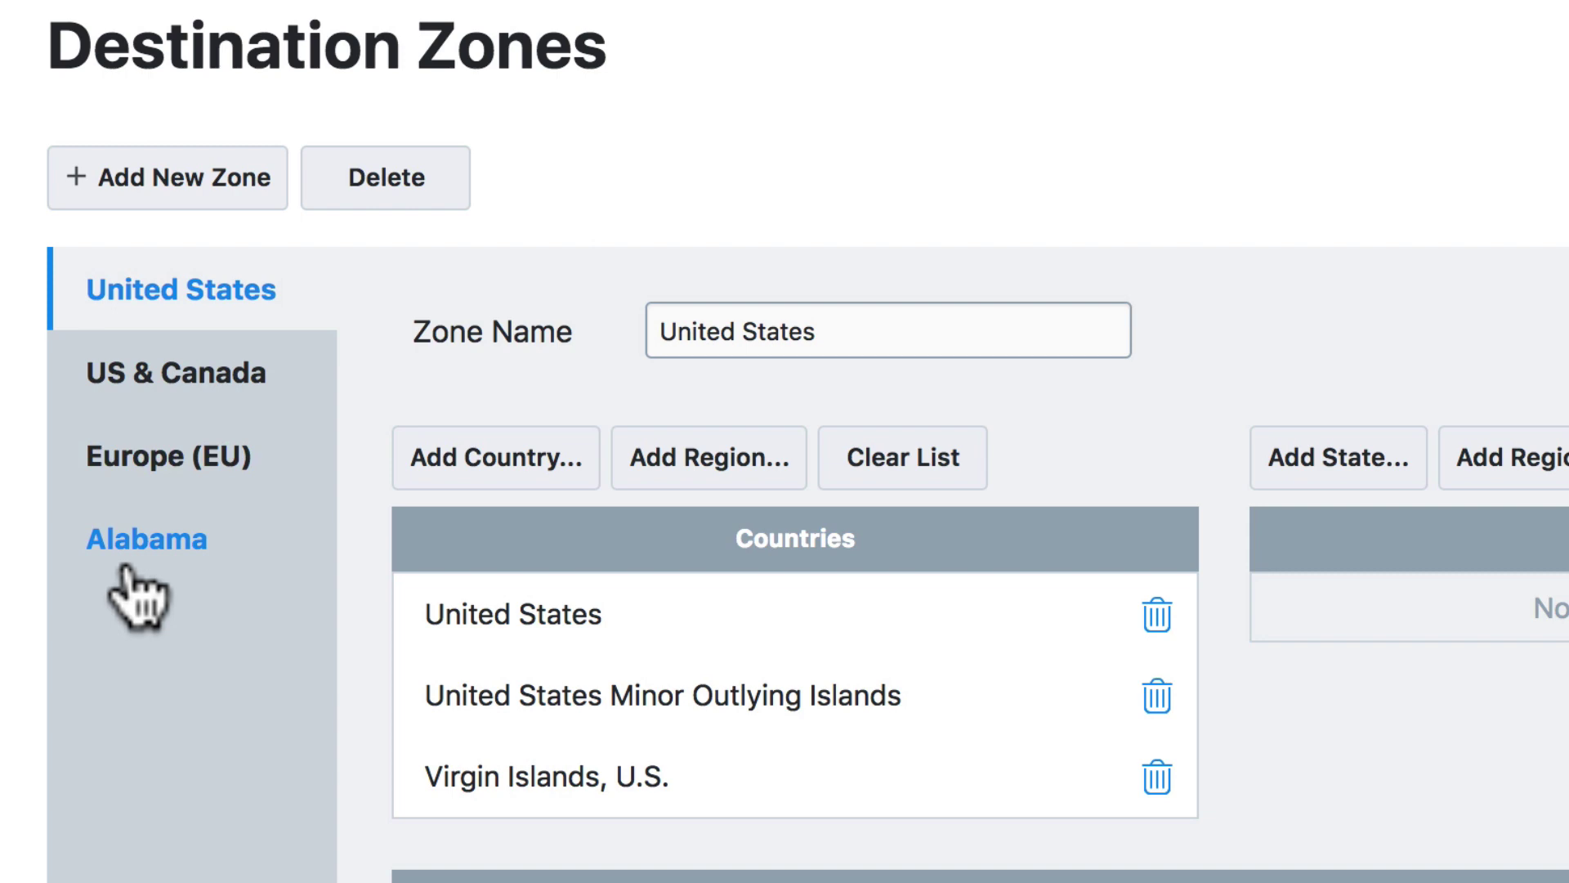
pyautogui.click(217, 491)
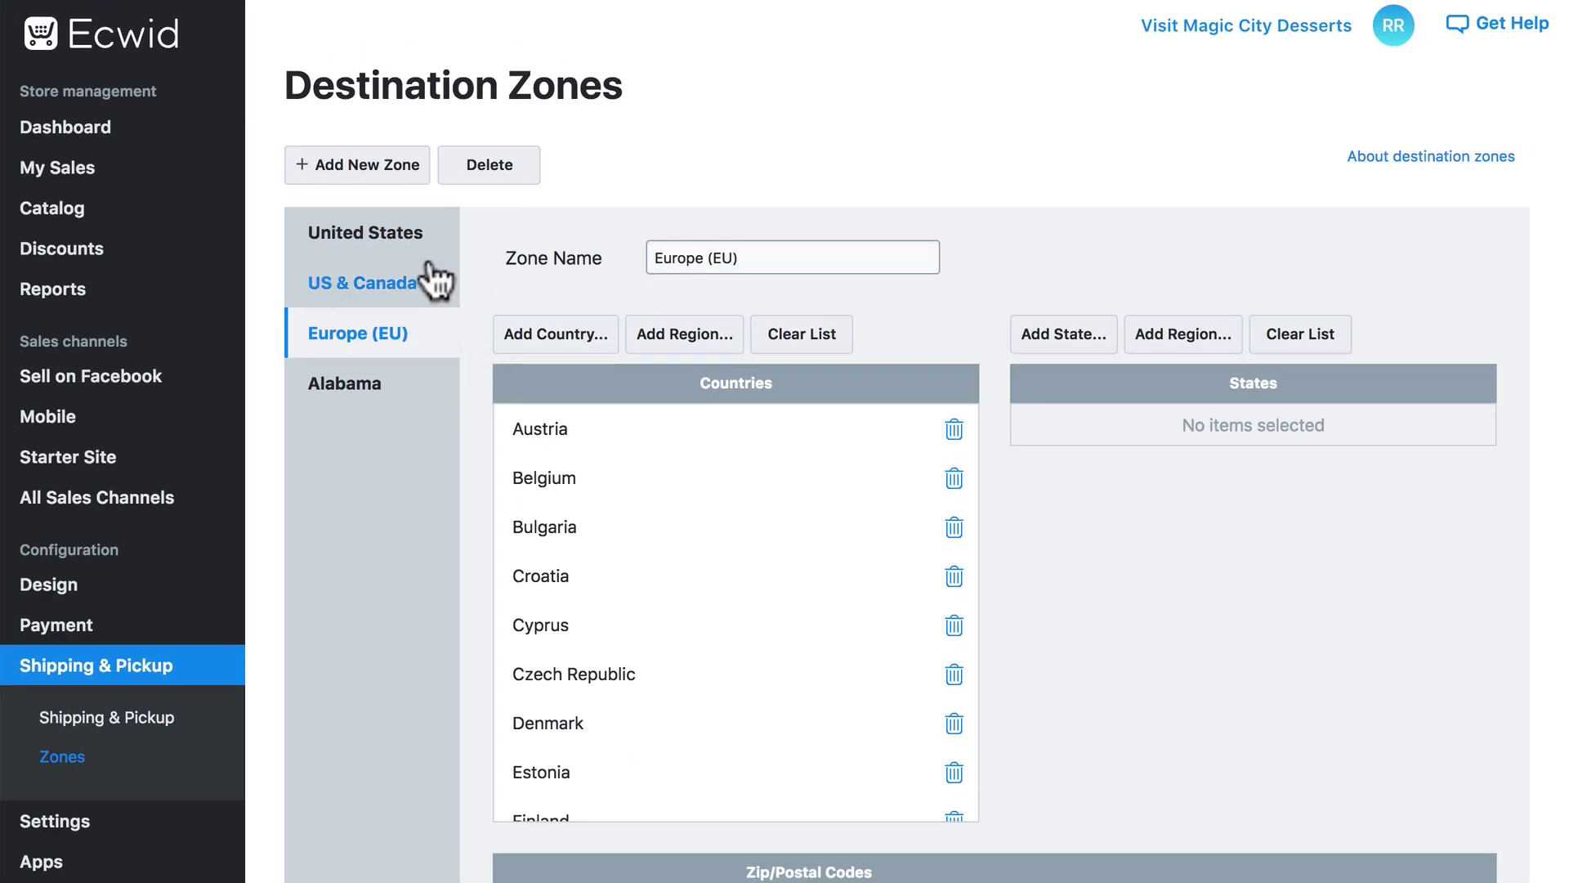
pyautogui.click(249, 308)
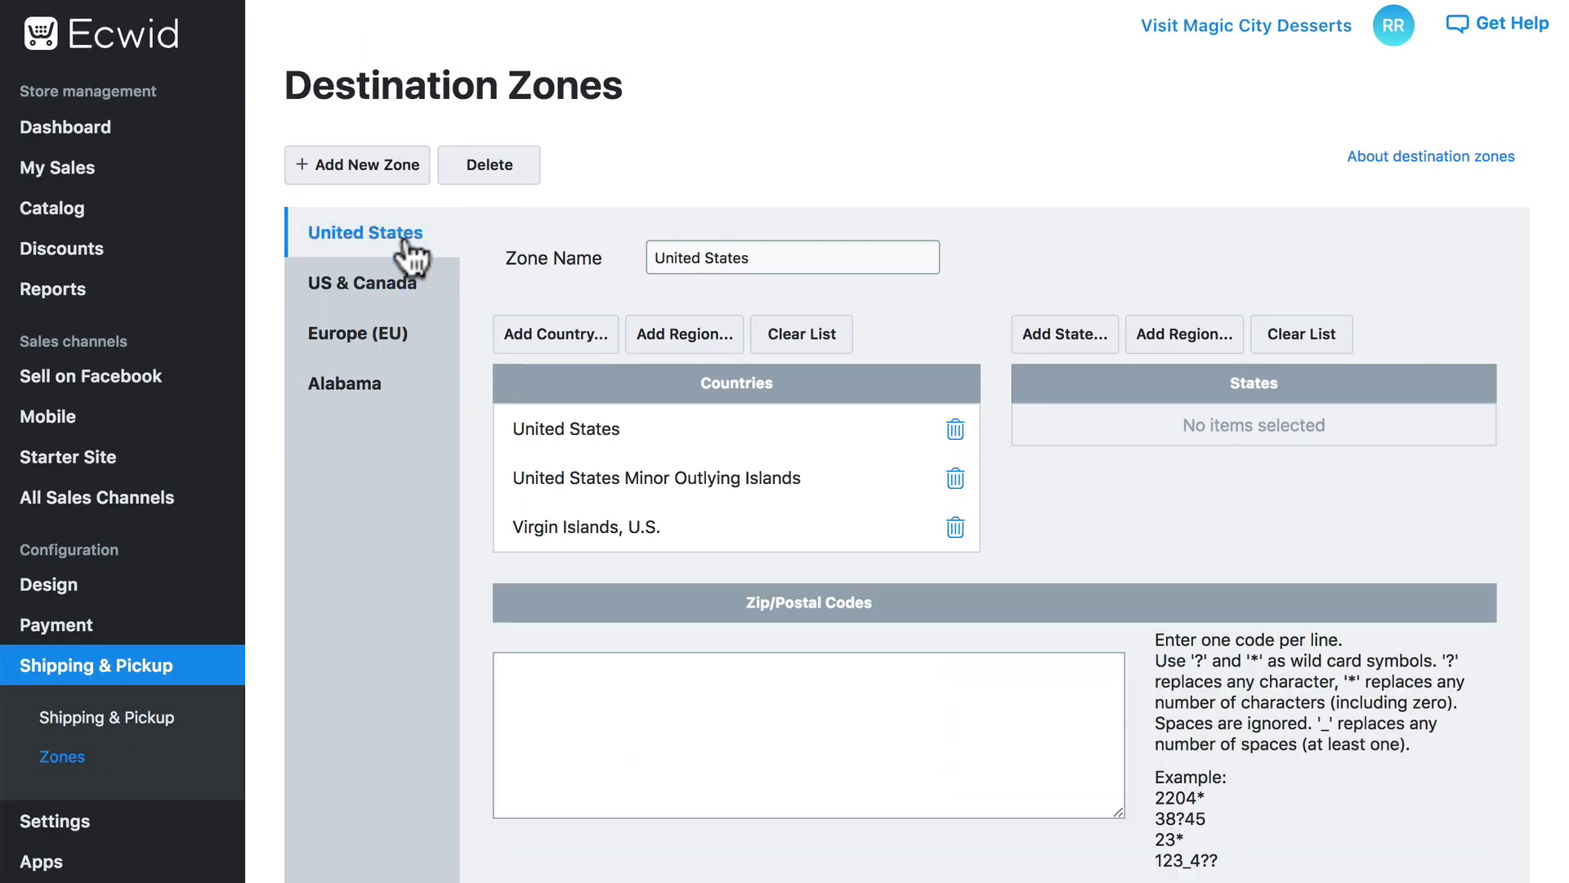
pyautogui.click(344, 386)
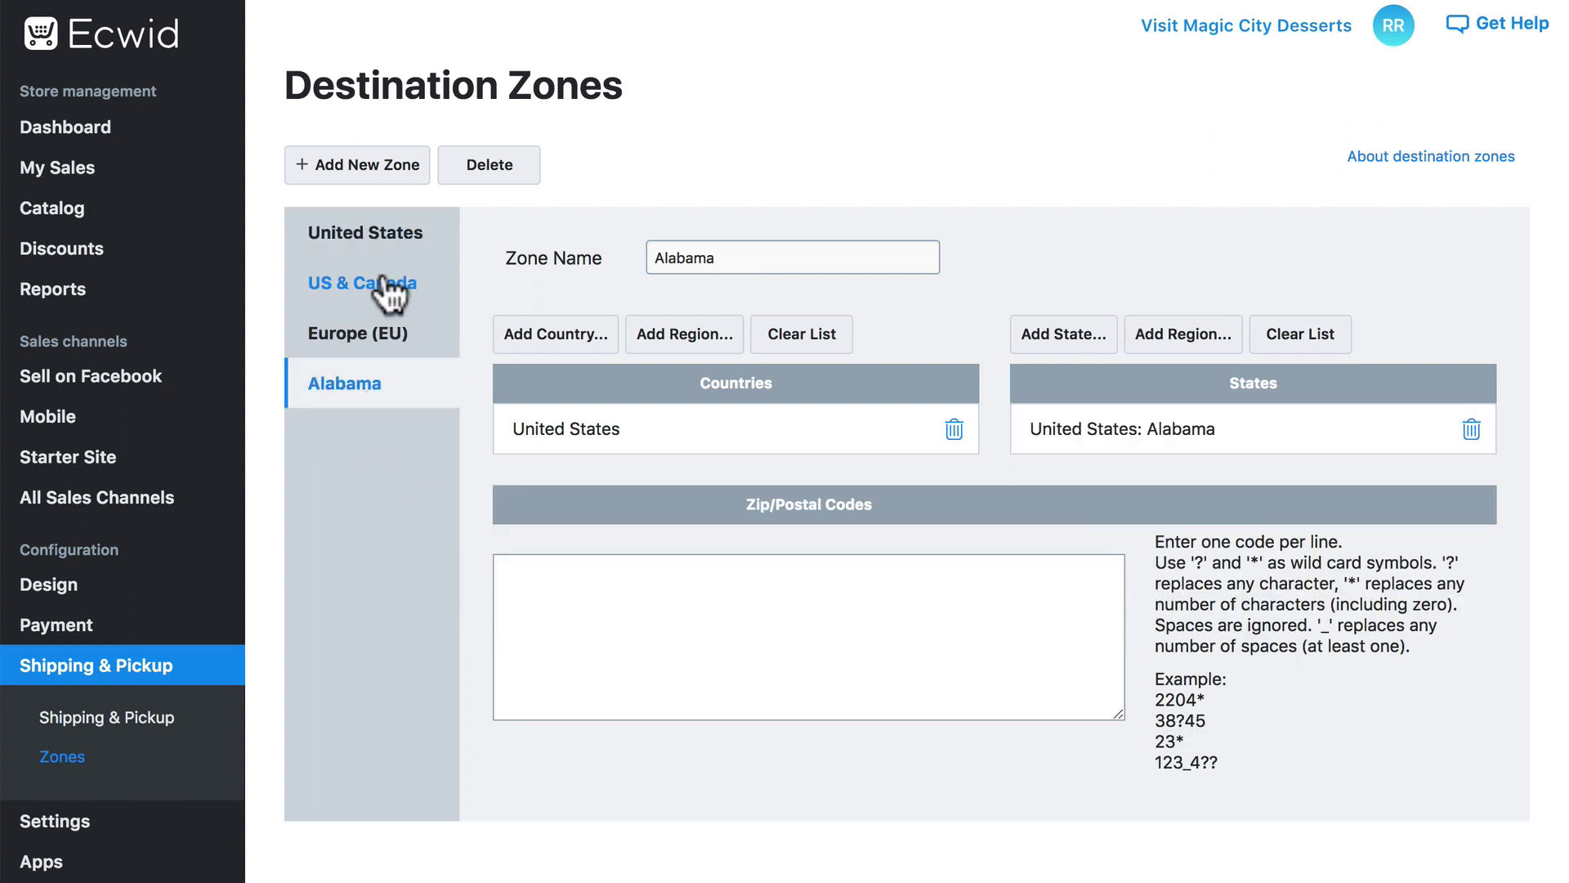
pyautogui.click(393, 239)
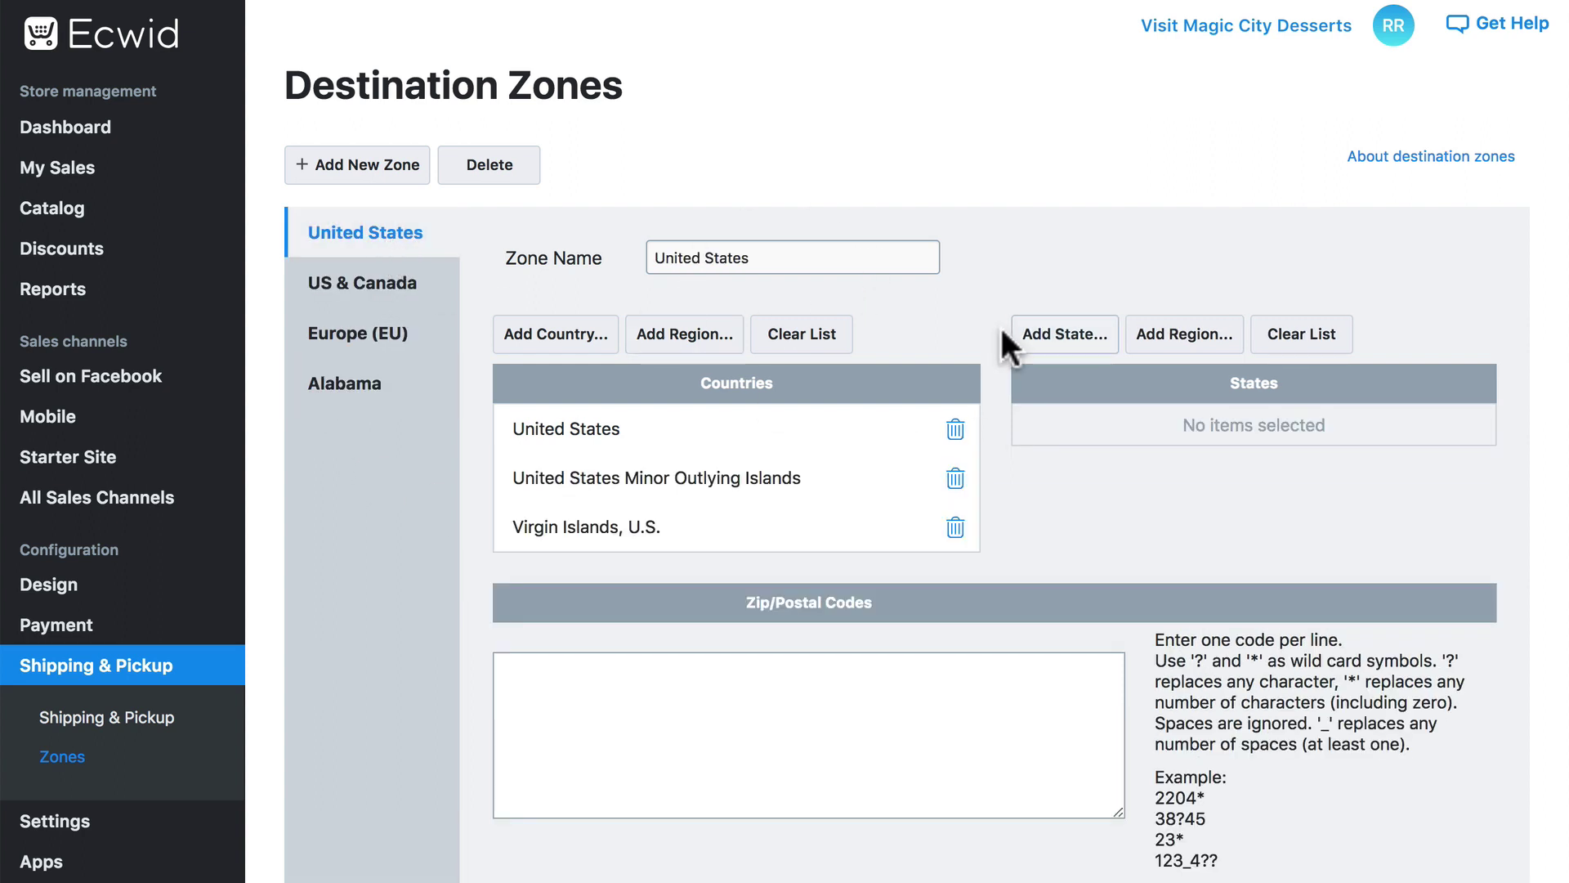
pyautogui.click(563, 348)
pyautogui.scroll(-6, 763, 344)
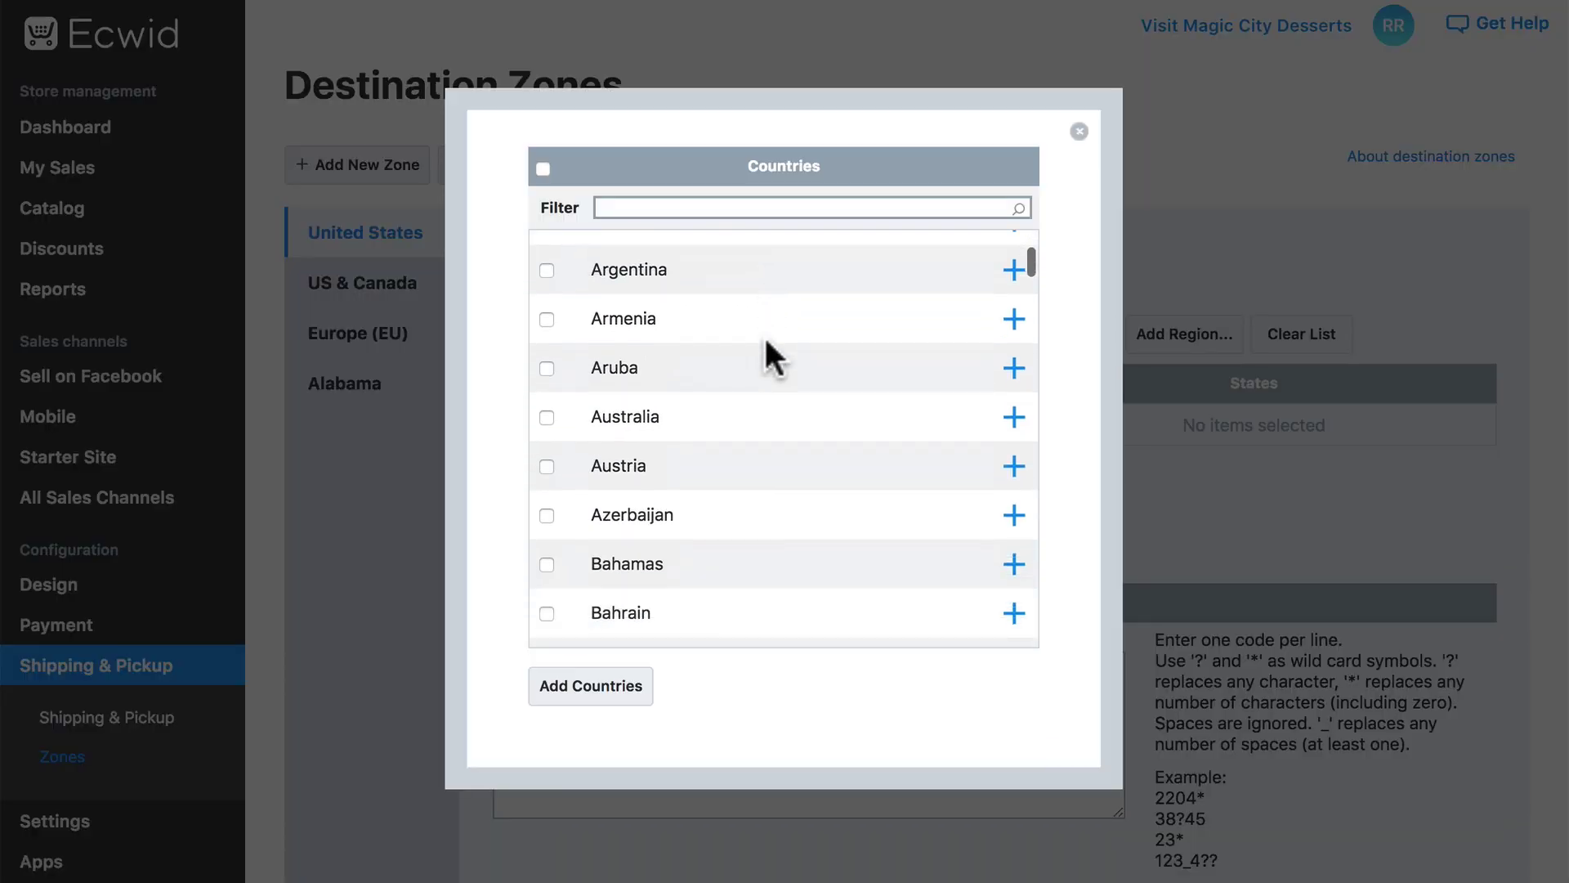
pyautogui.scroll(4, 764, 343)
pyautogui.scroll(2, 764, 335)
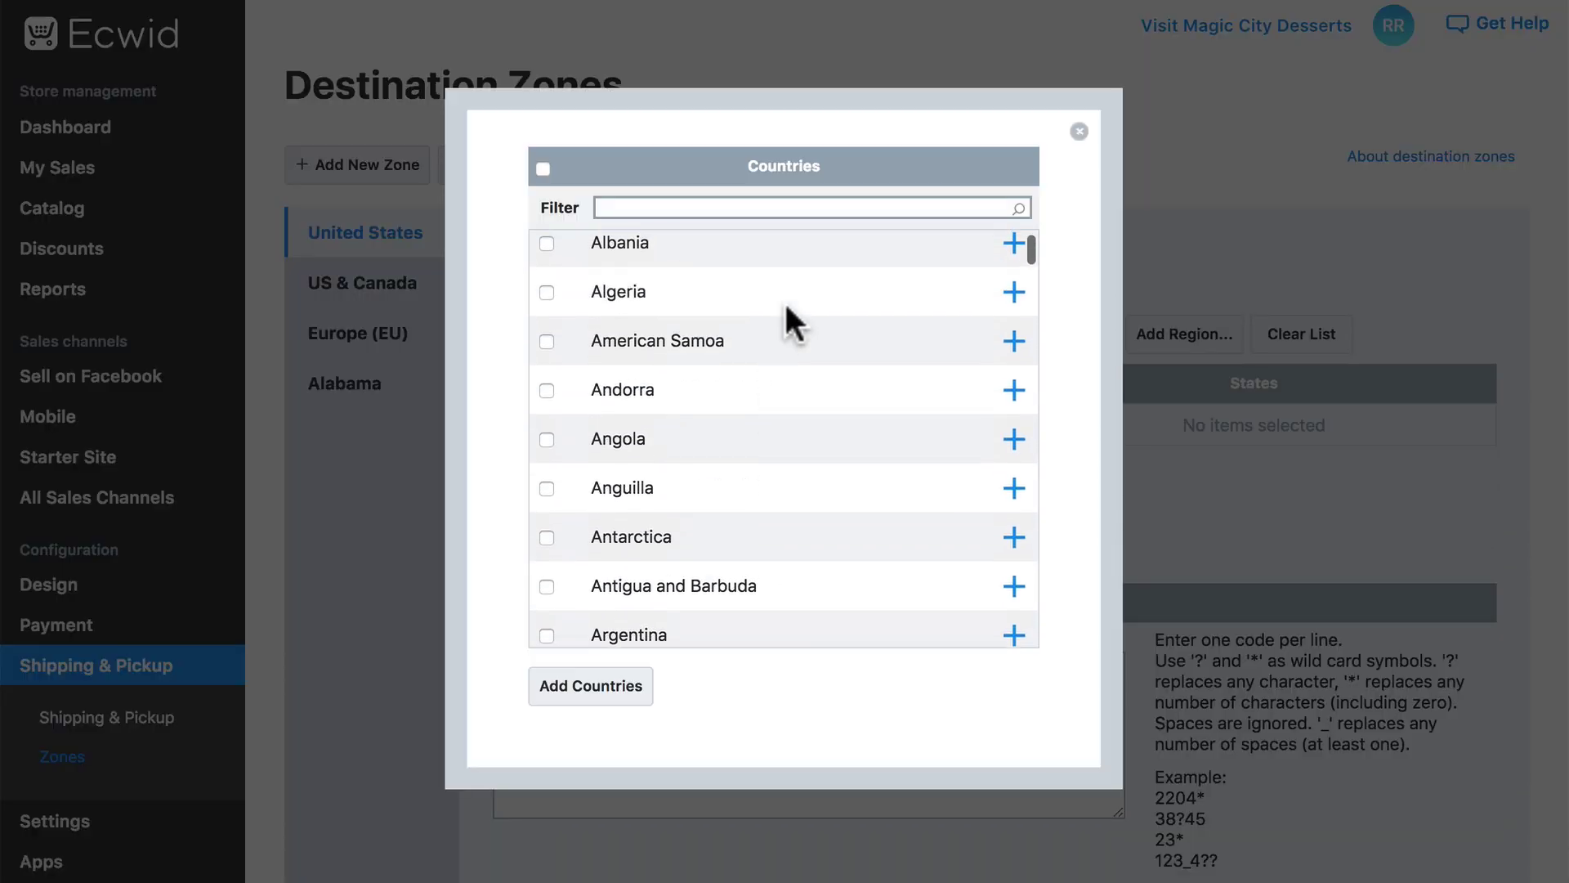
pyautogui.click(1079, 131)
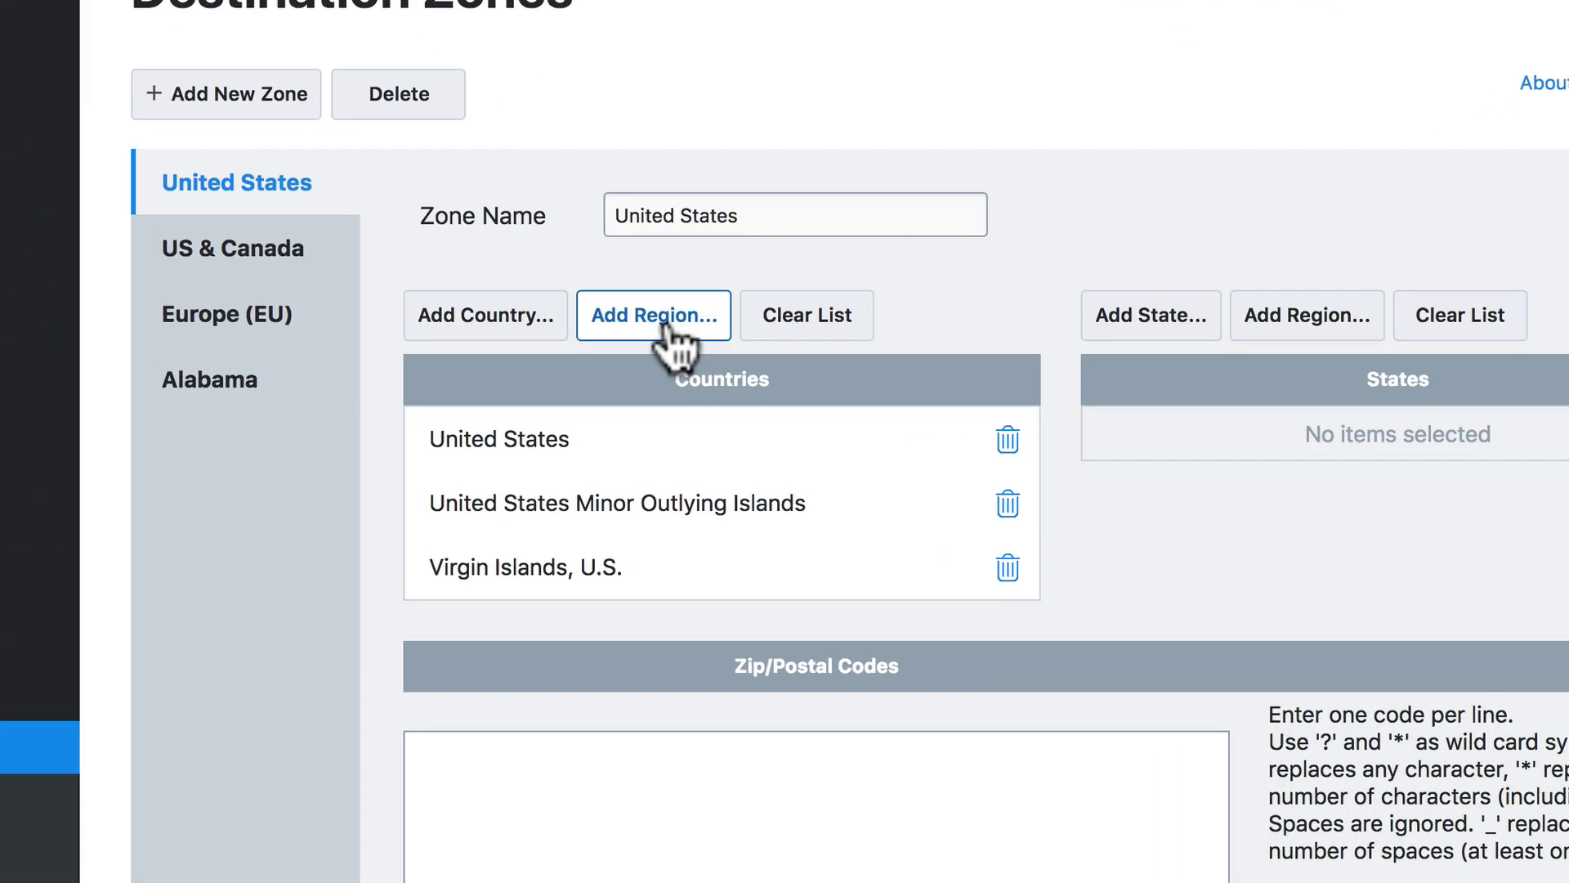
pyautogui.click(666, 325)
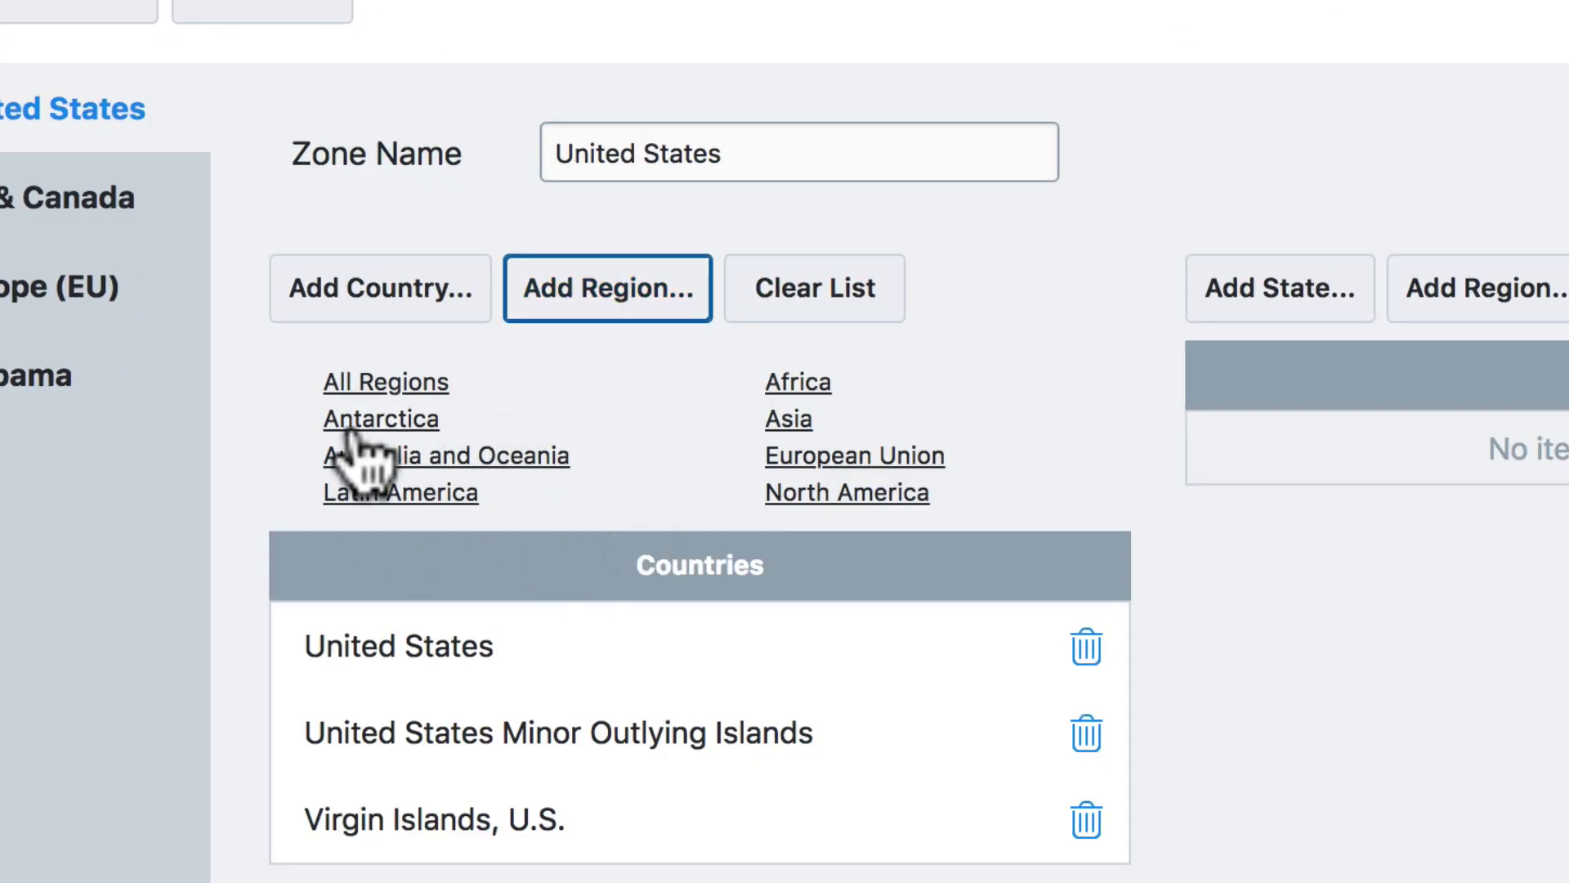
pyautogui.click(628, 296)
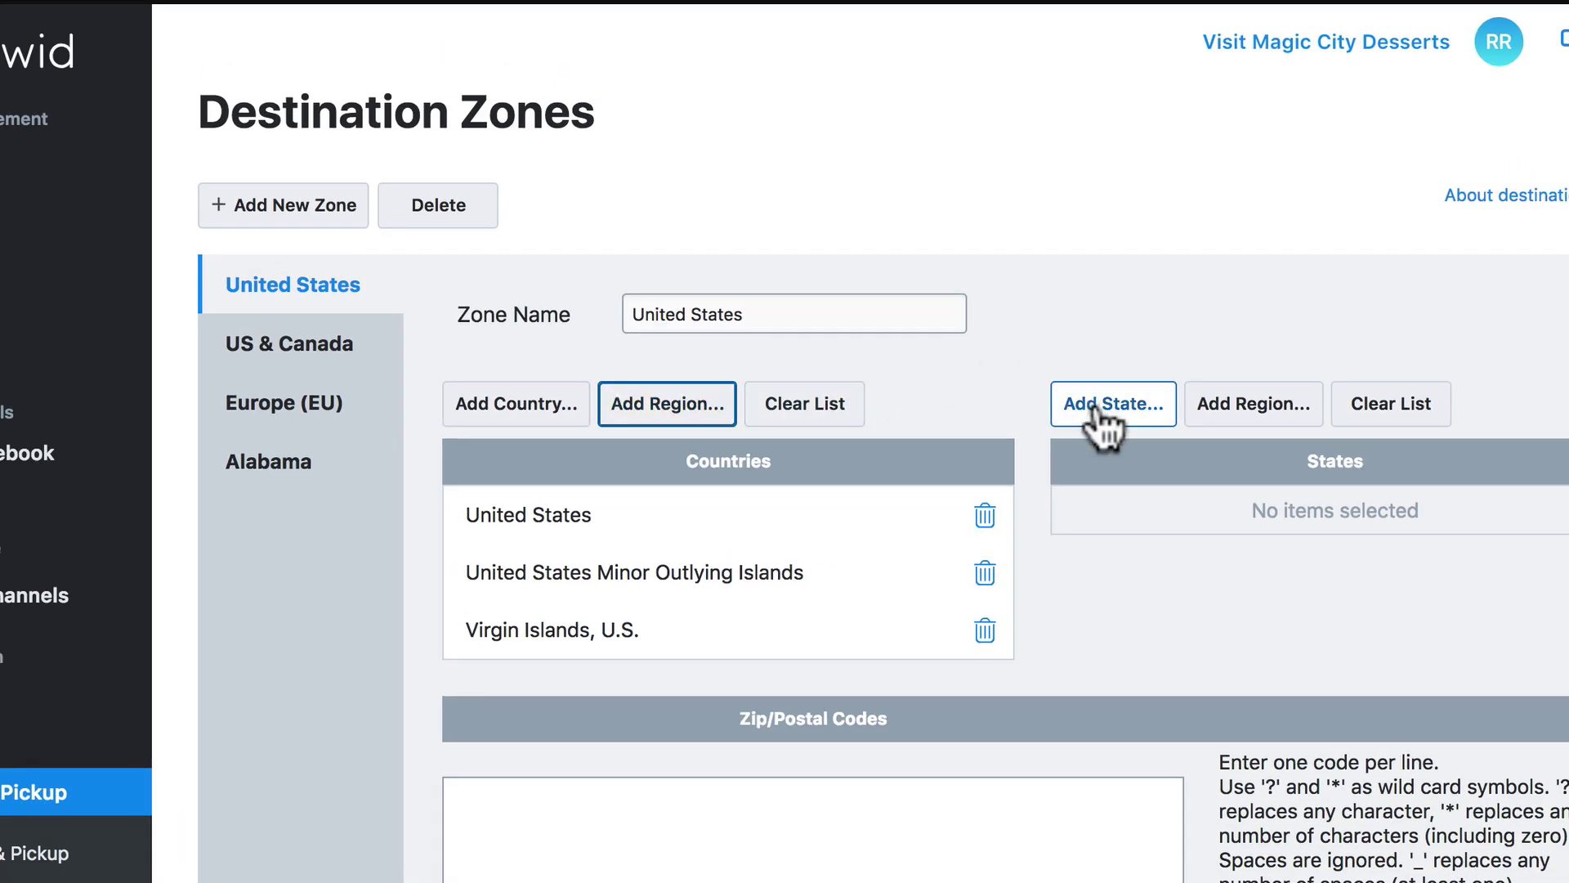
pyautogui.click(1100, 408)
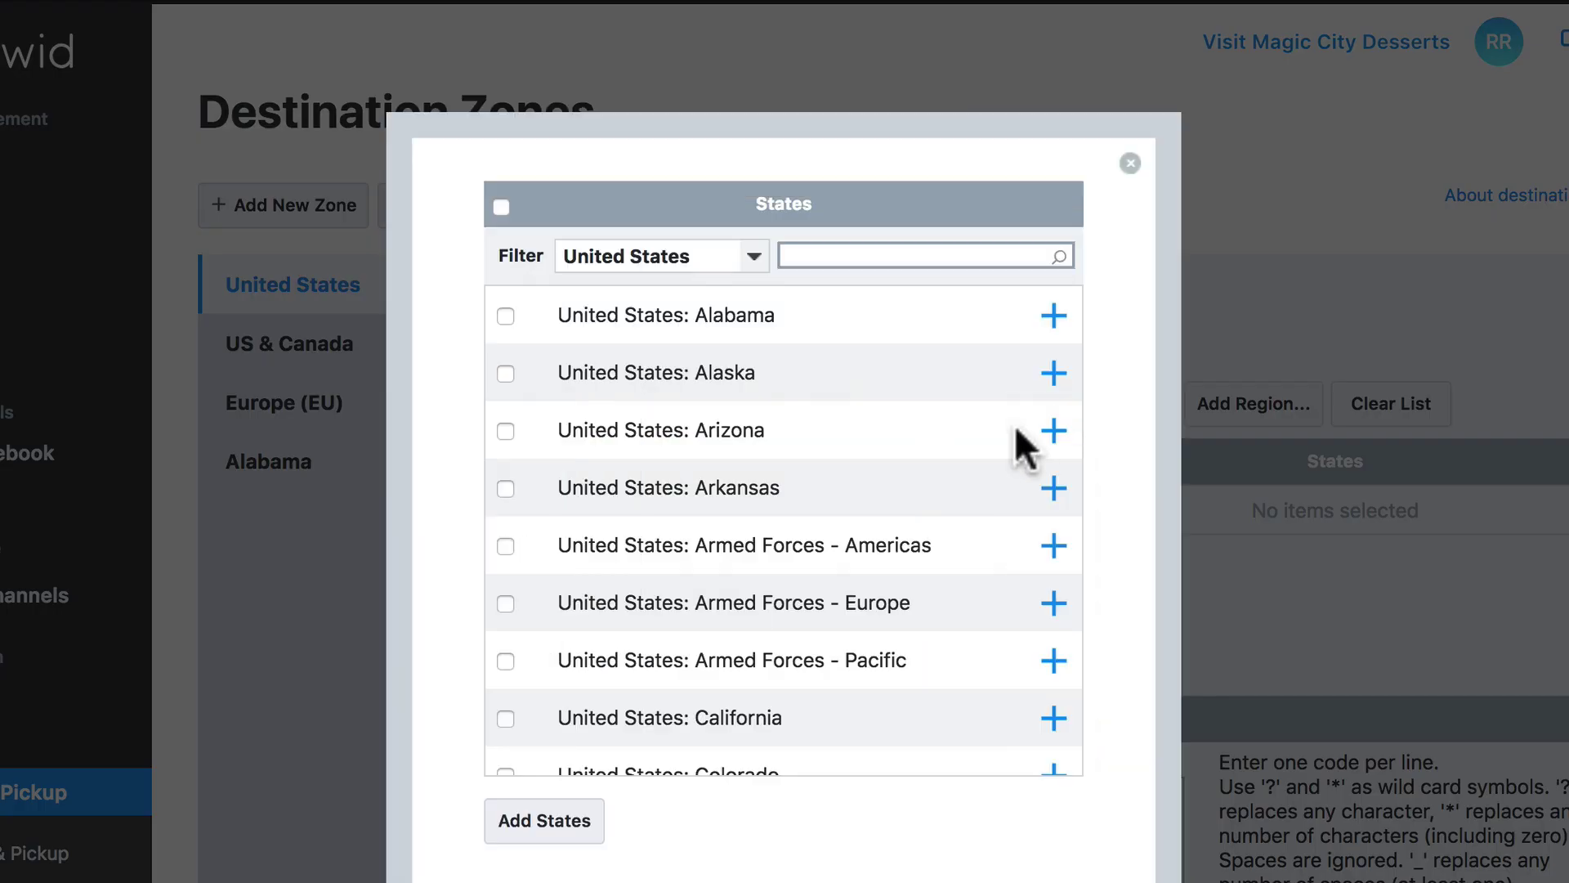
pyautogui.scroll(-3, 829, 386)
pyautogui.scroll(-15, 829, 386)
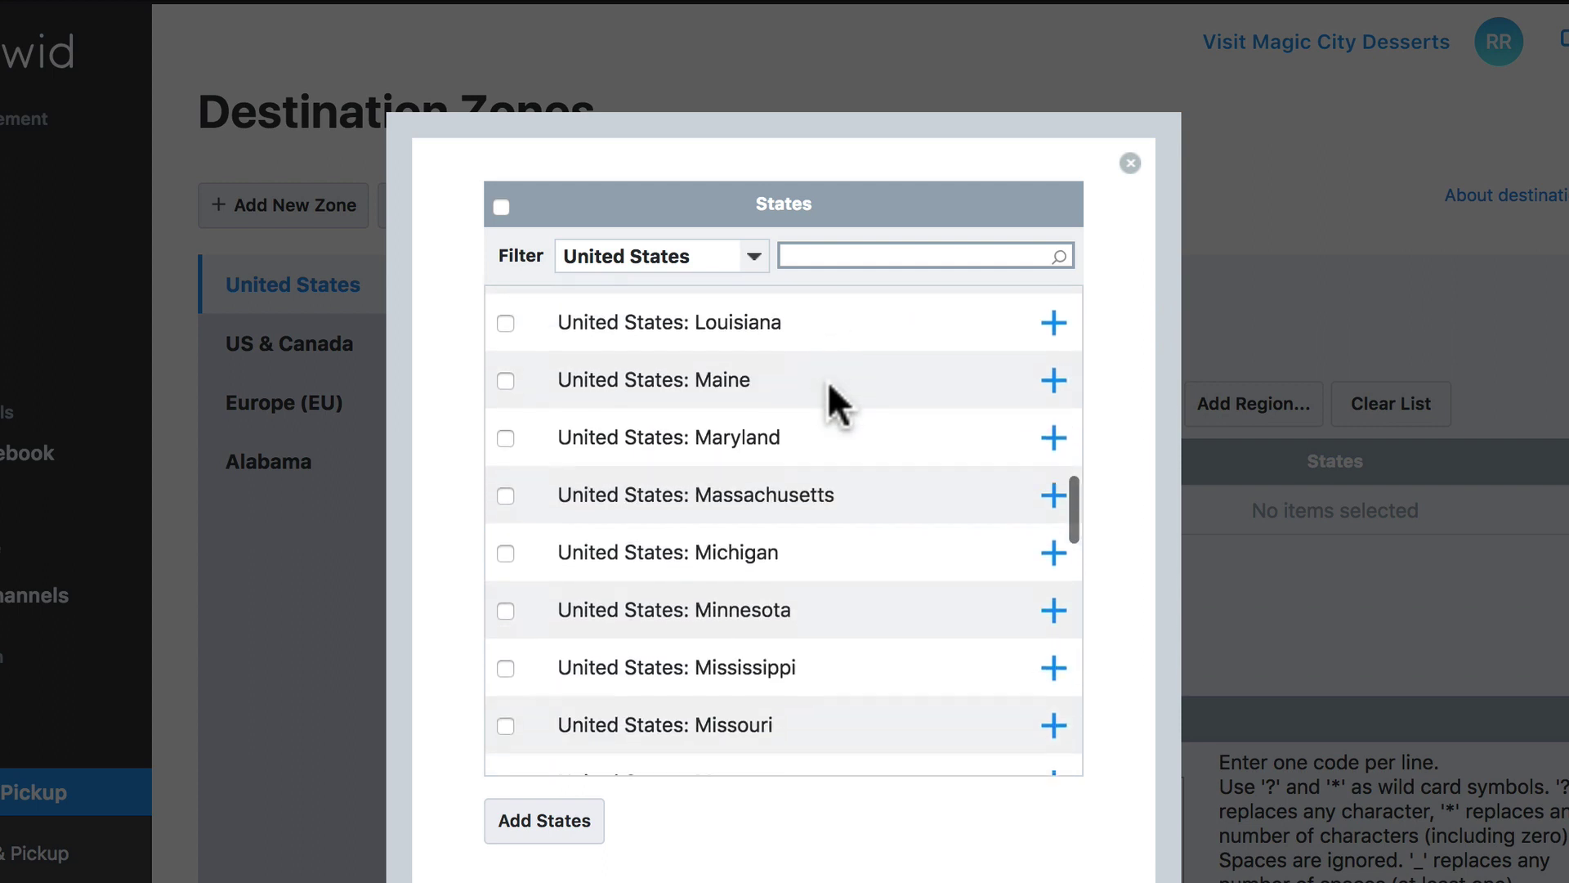
pyautogui.scroll(-3, 829, 385)
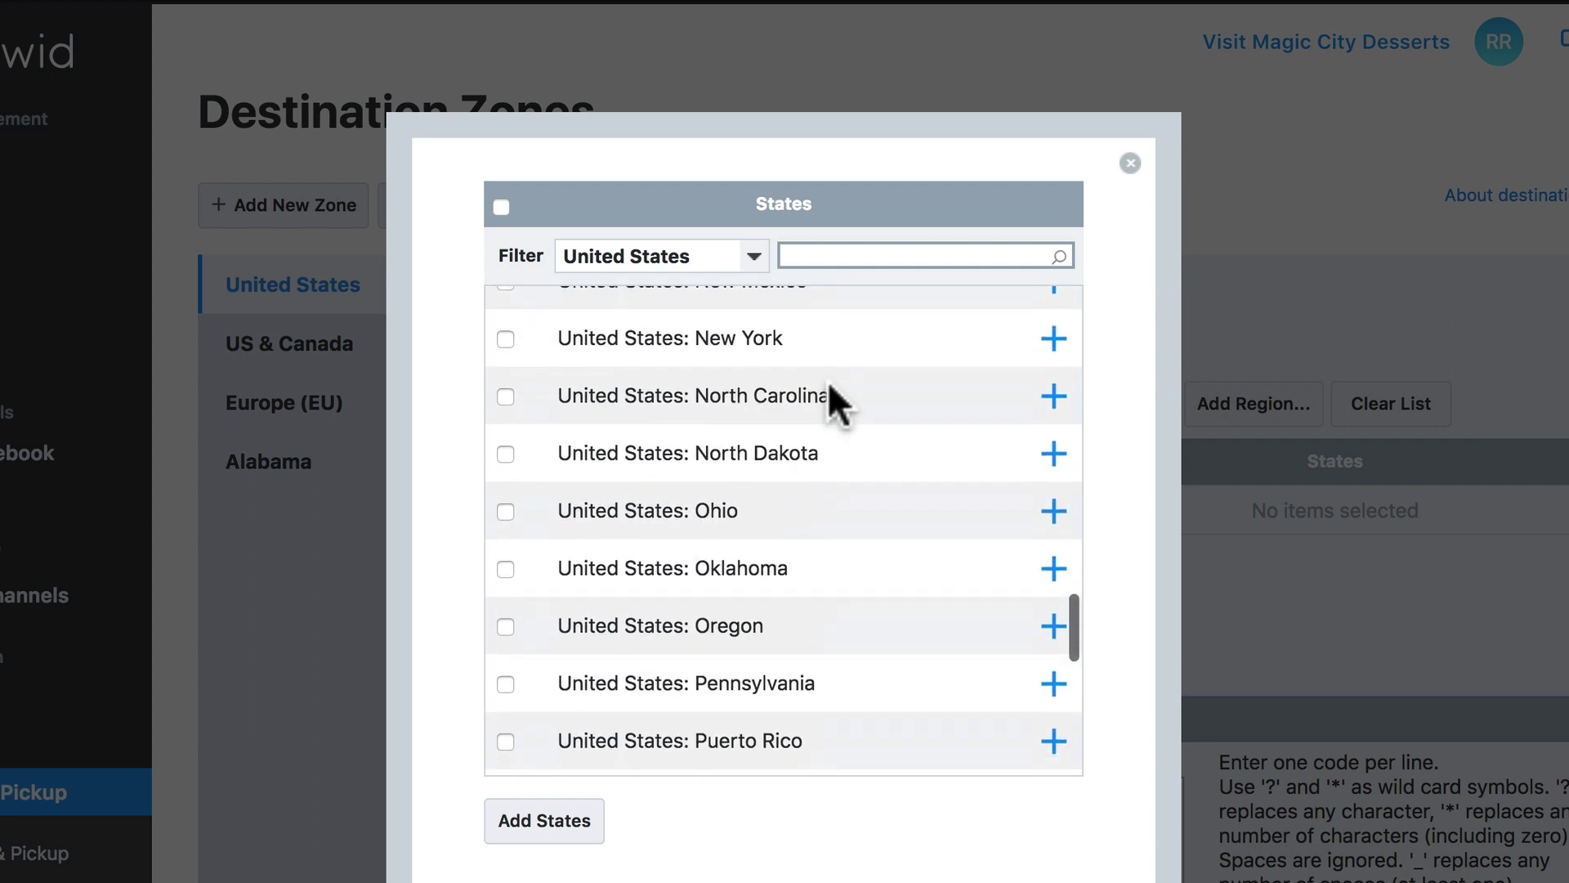
pyautogui.click(1130, 162)
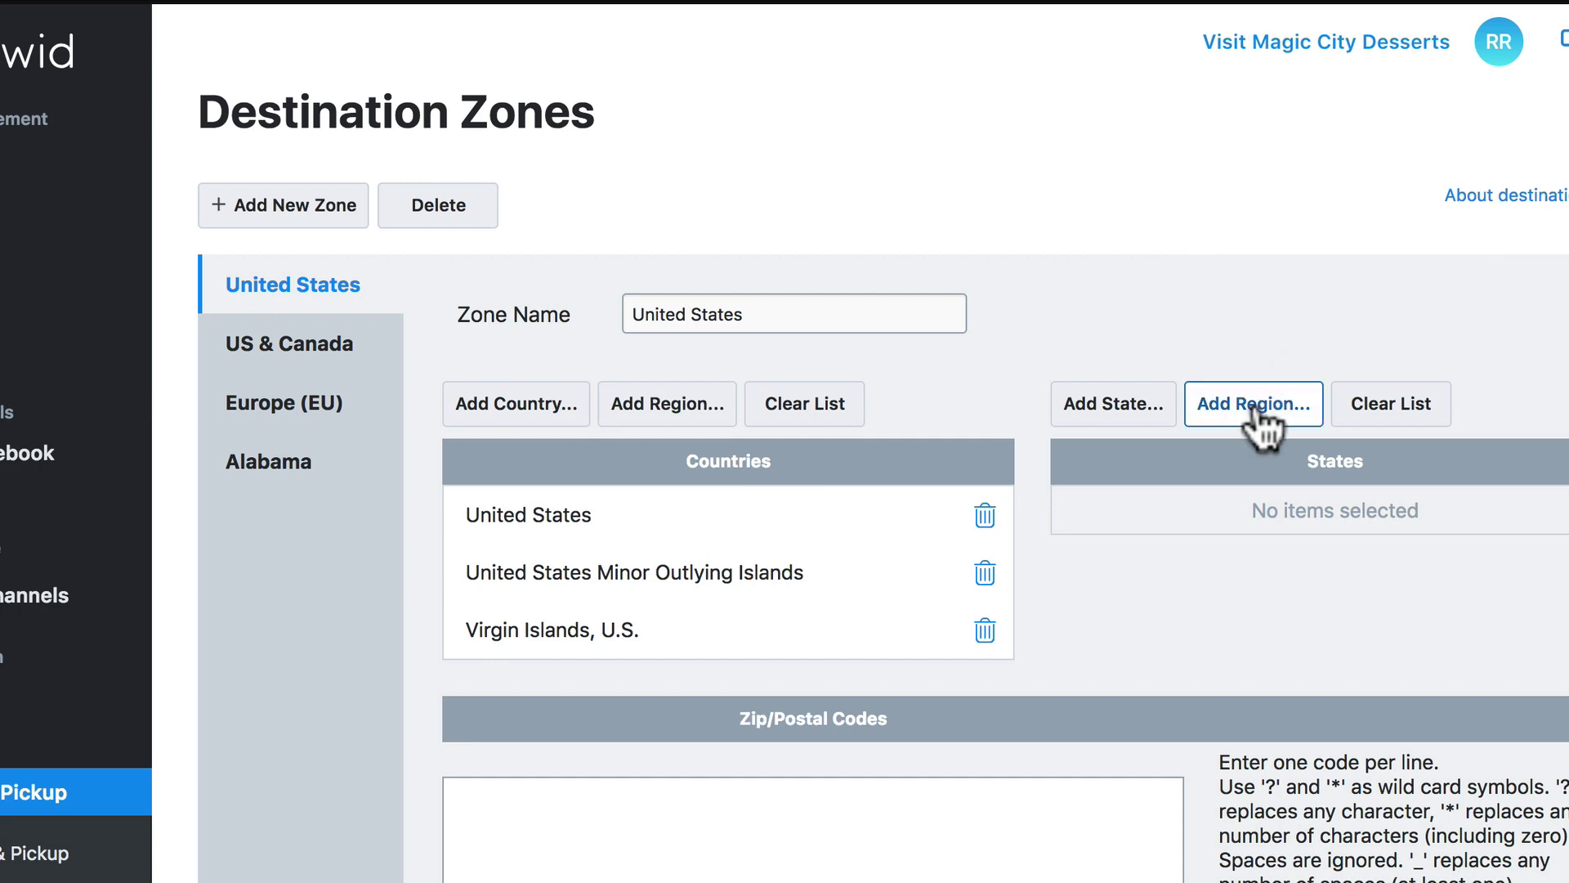
# Step: Add all of Australia's states to the United States zone
pyautogui.click(1255, 406)
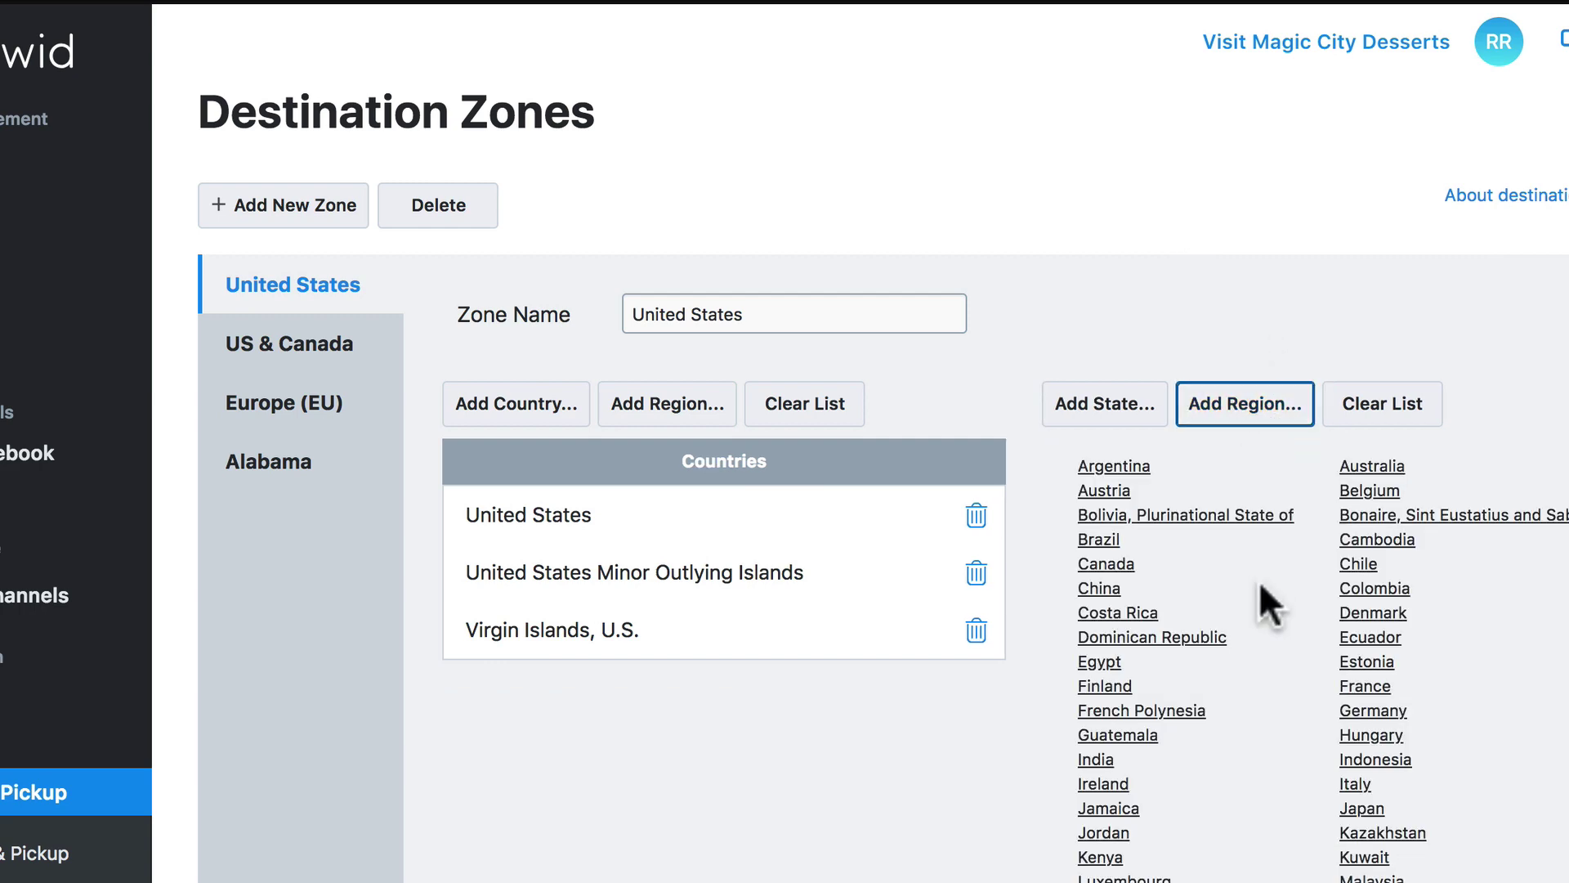
pyautogui.scroll(-5, 1259, 580)
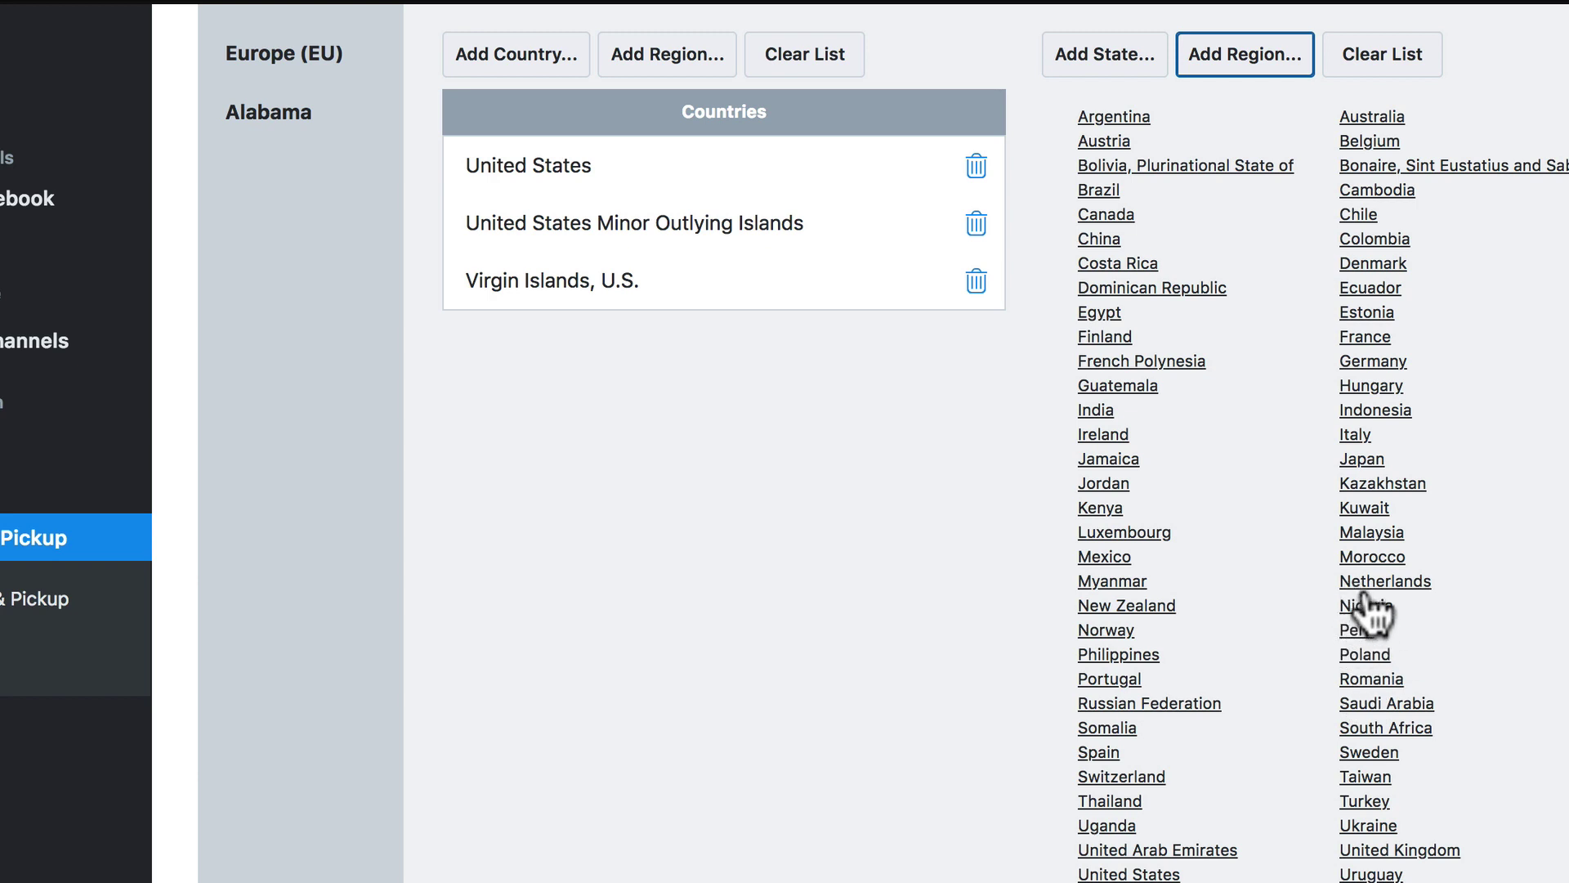
pyautogui.scroll(2, 1365, 609)
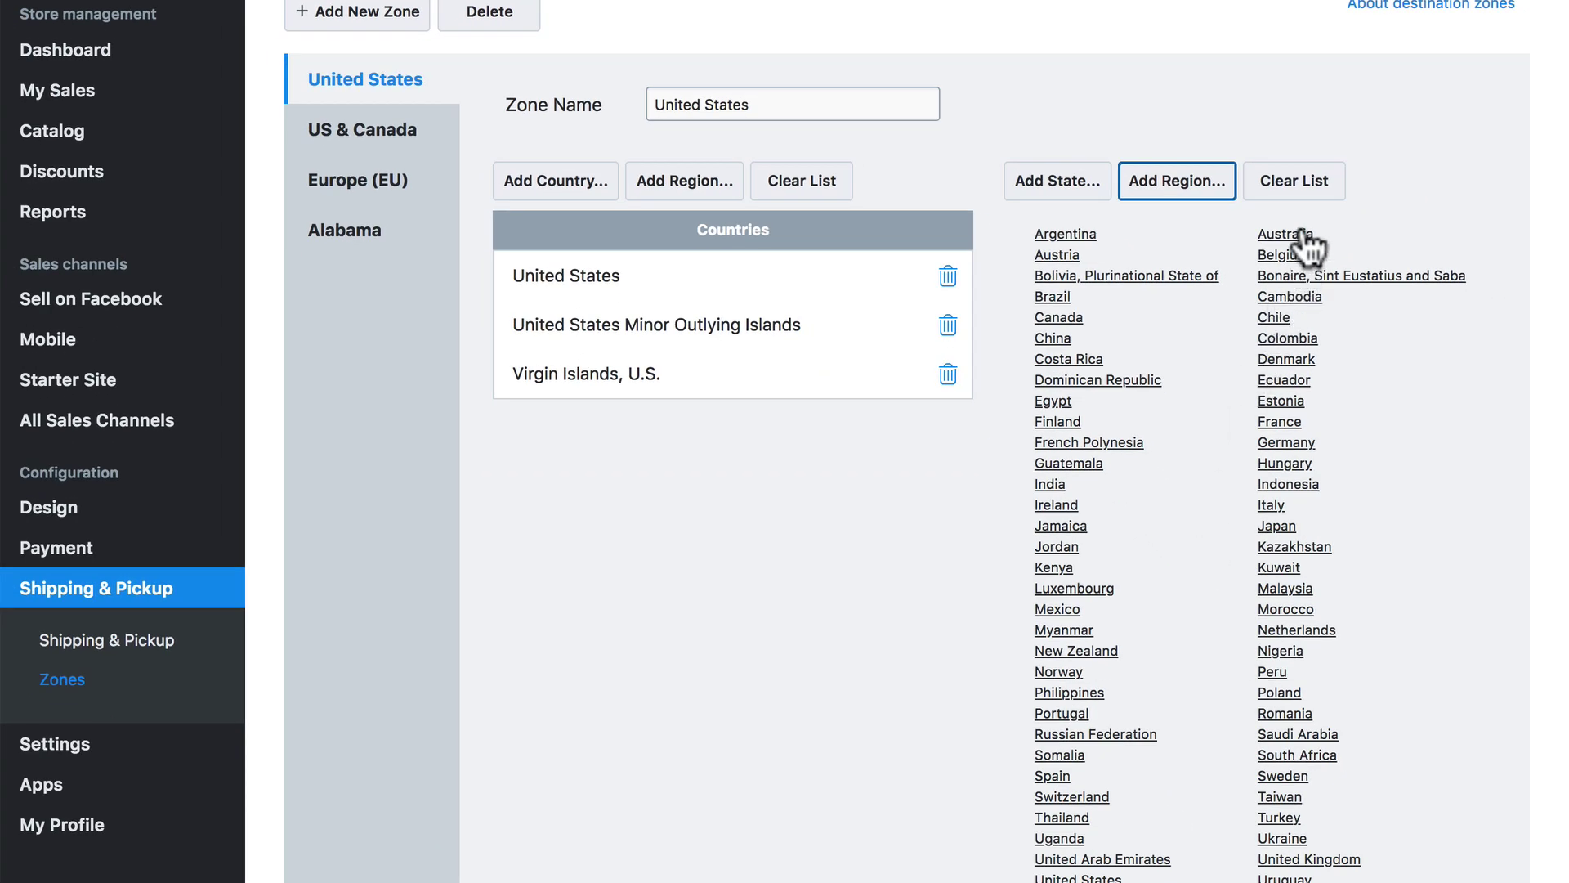
pyautogui.click(1293, 235)
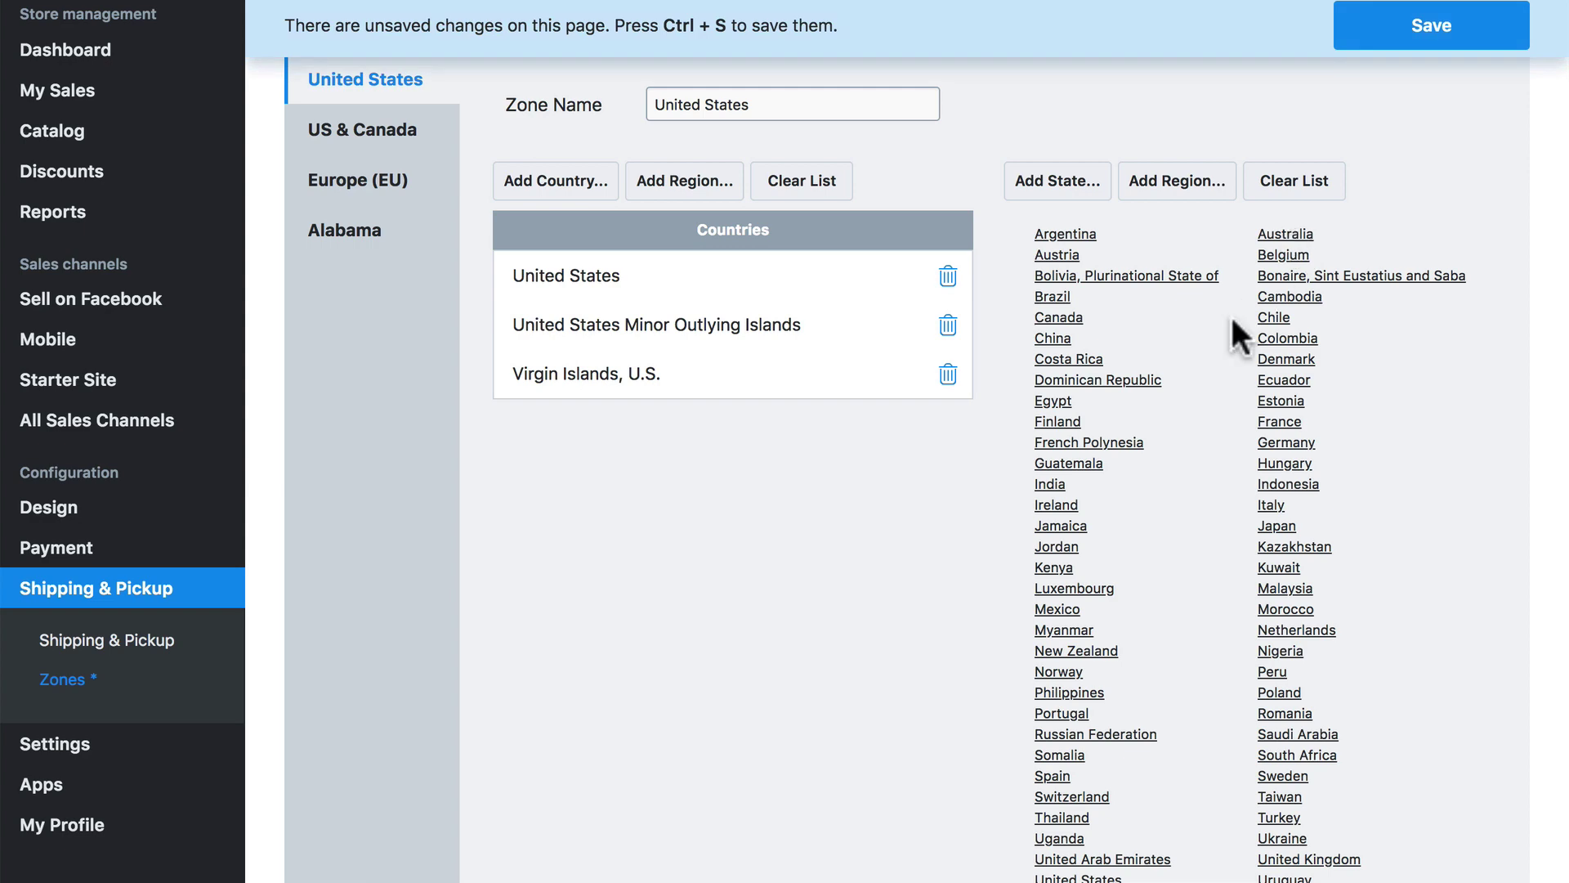
# Step: Delete Northern Territory, New South Wales and South Australia from the zone's states
pyautogui.scroll(-8, 1219, 322)
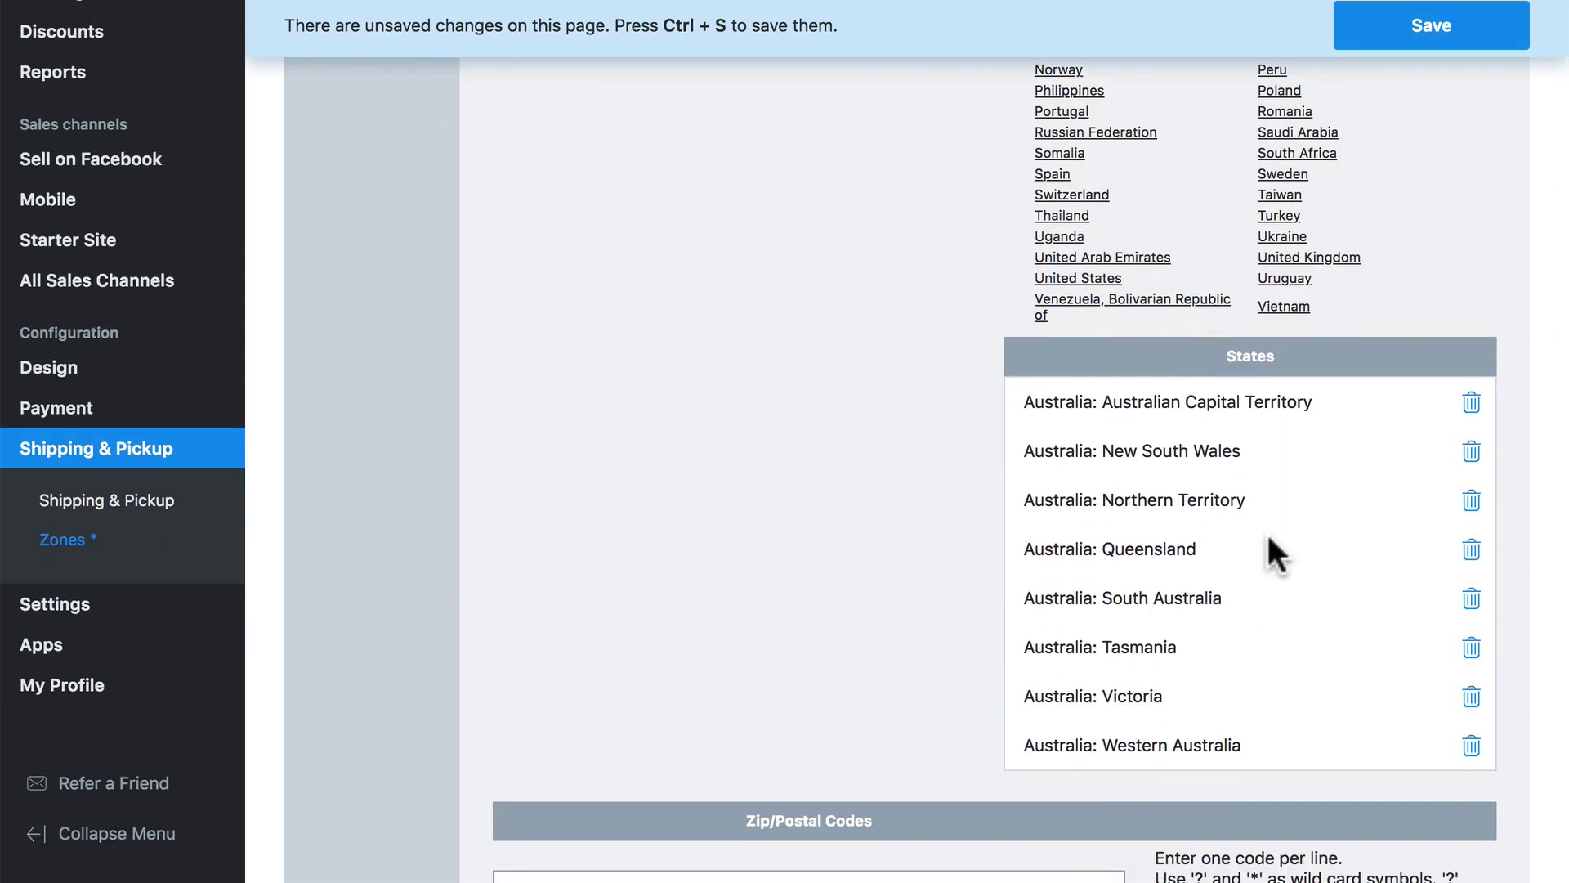
pyautogui.scroll(-3, 1271, 507)
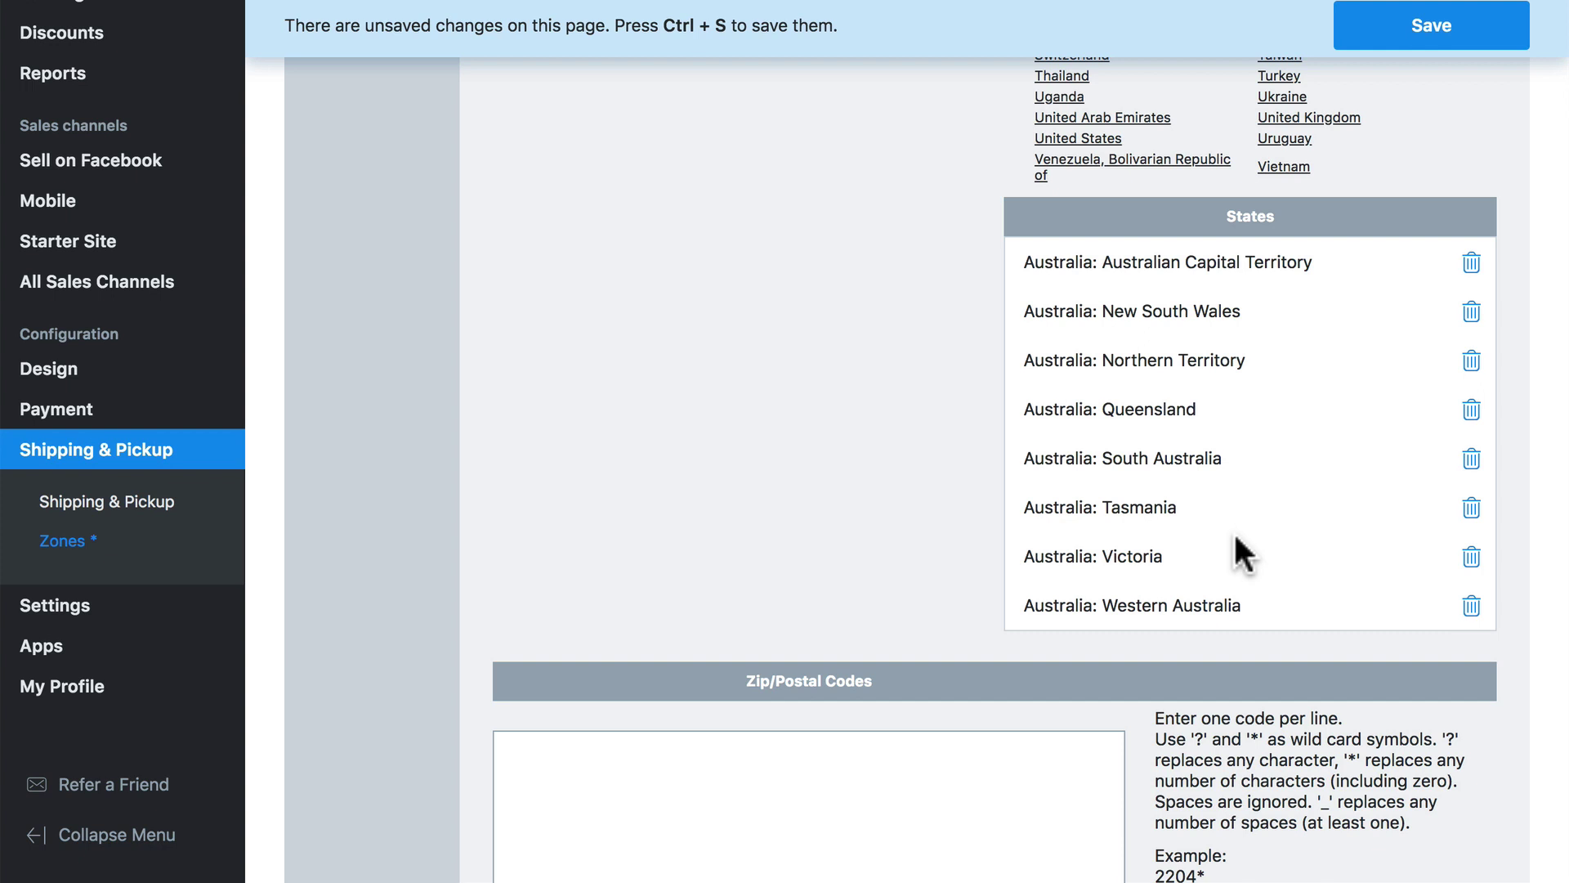
pyautogui.click(1471, 360)
pyautogui.click(1471, 312)
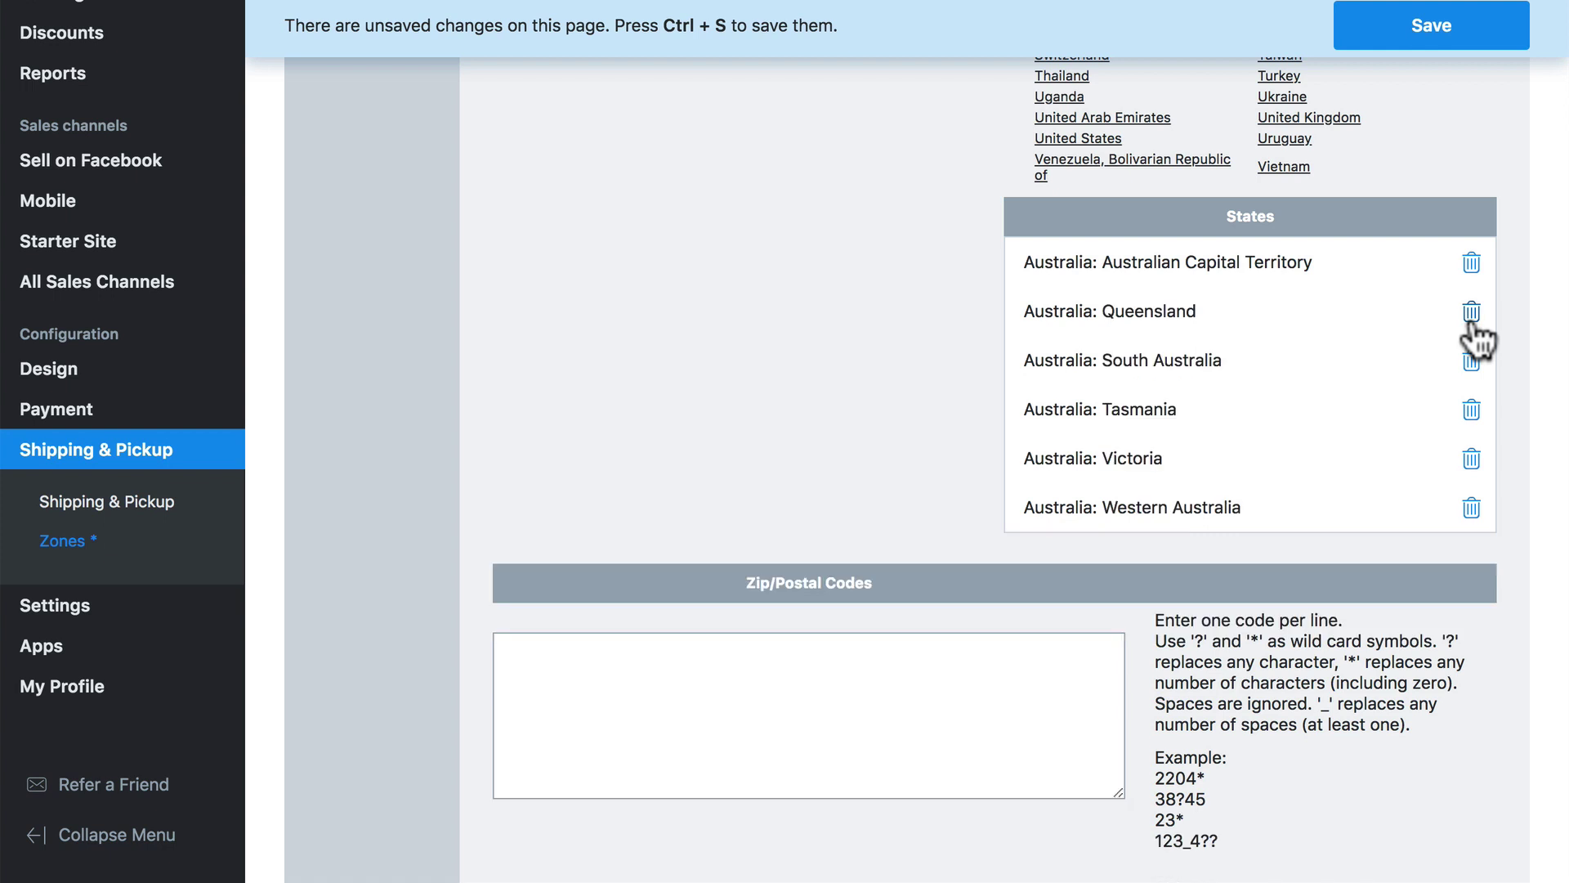
pyautogui.click(1471, 361)
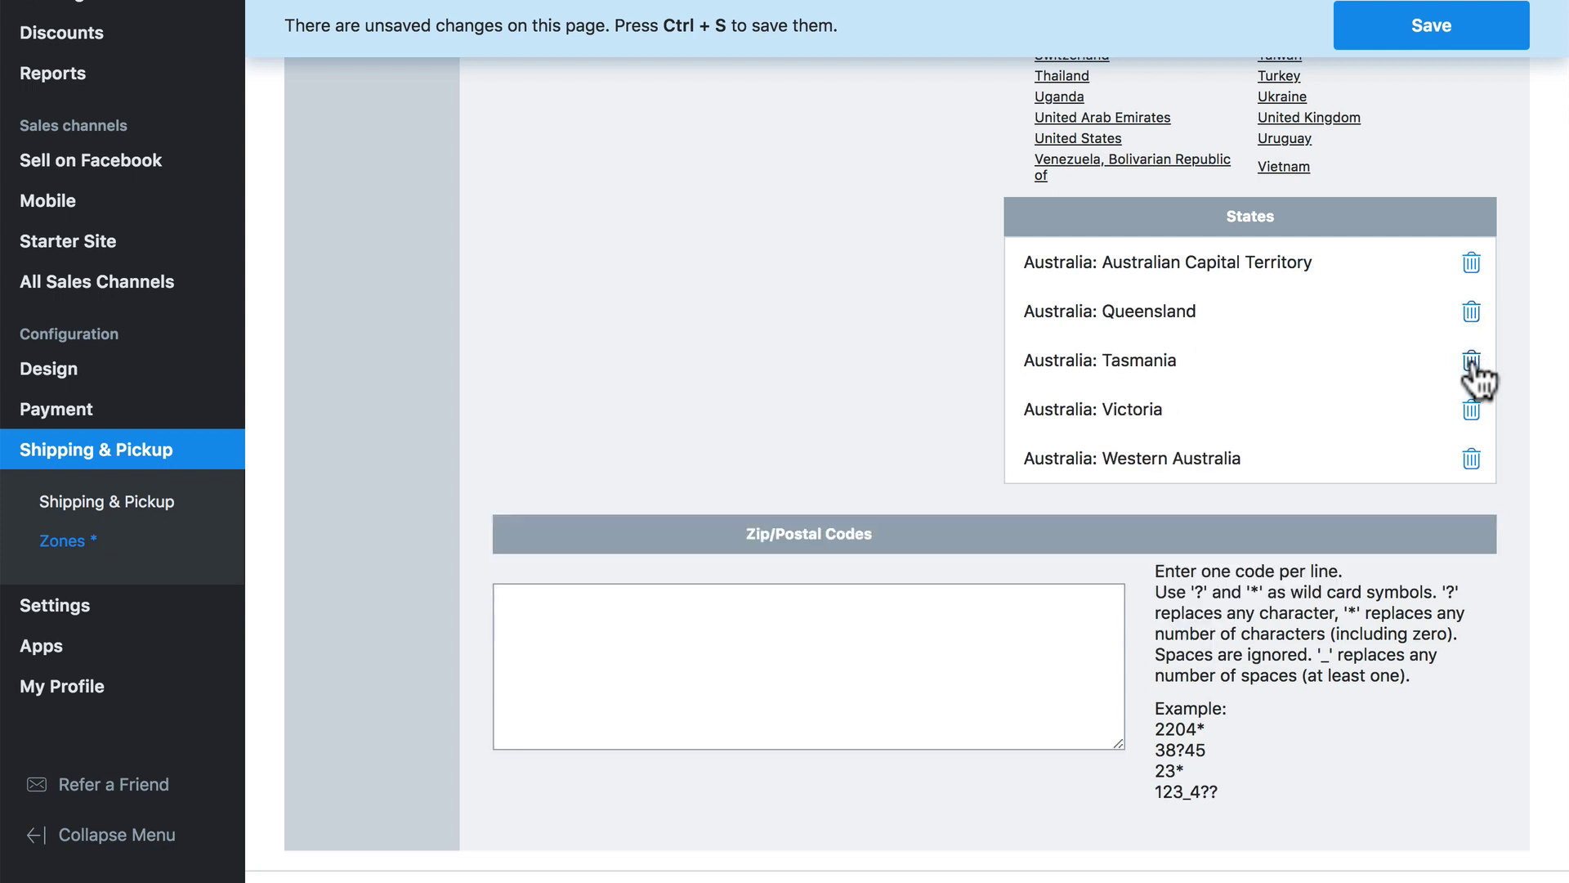
# Step: Reload the page so the unsaved Australian states in the United States zone are discarded
pyautogui.scroll(5, 940, 381)
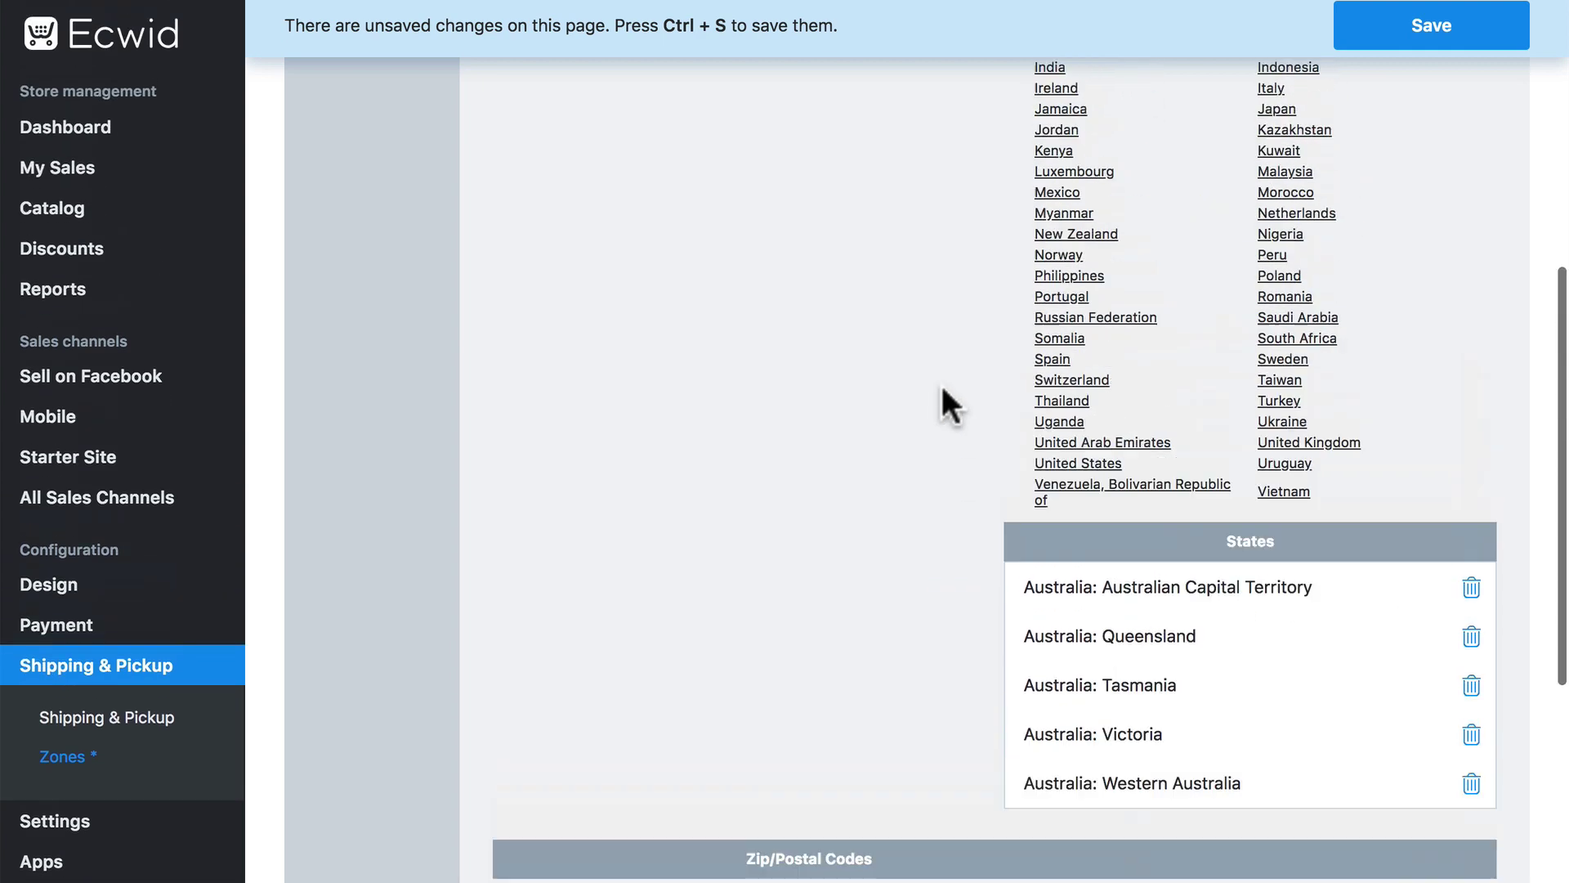
pyautogui.scroll(5, 868, 345)
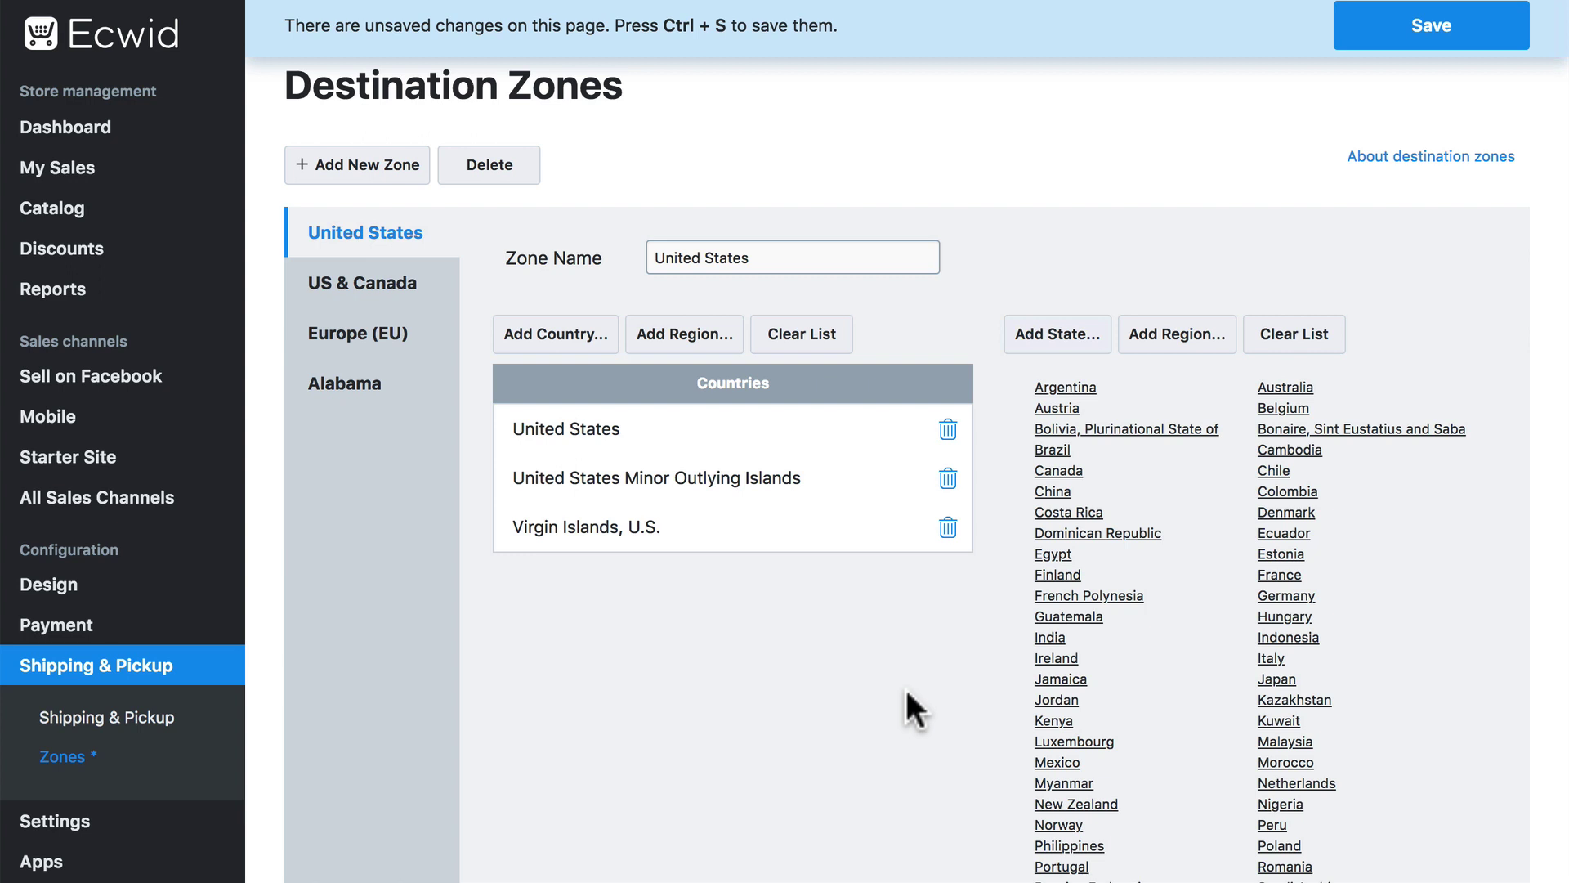
pyautogui.press('super+r')
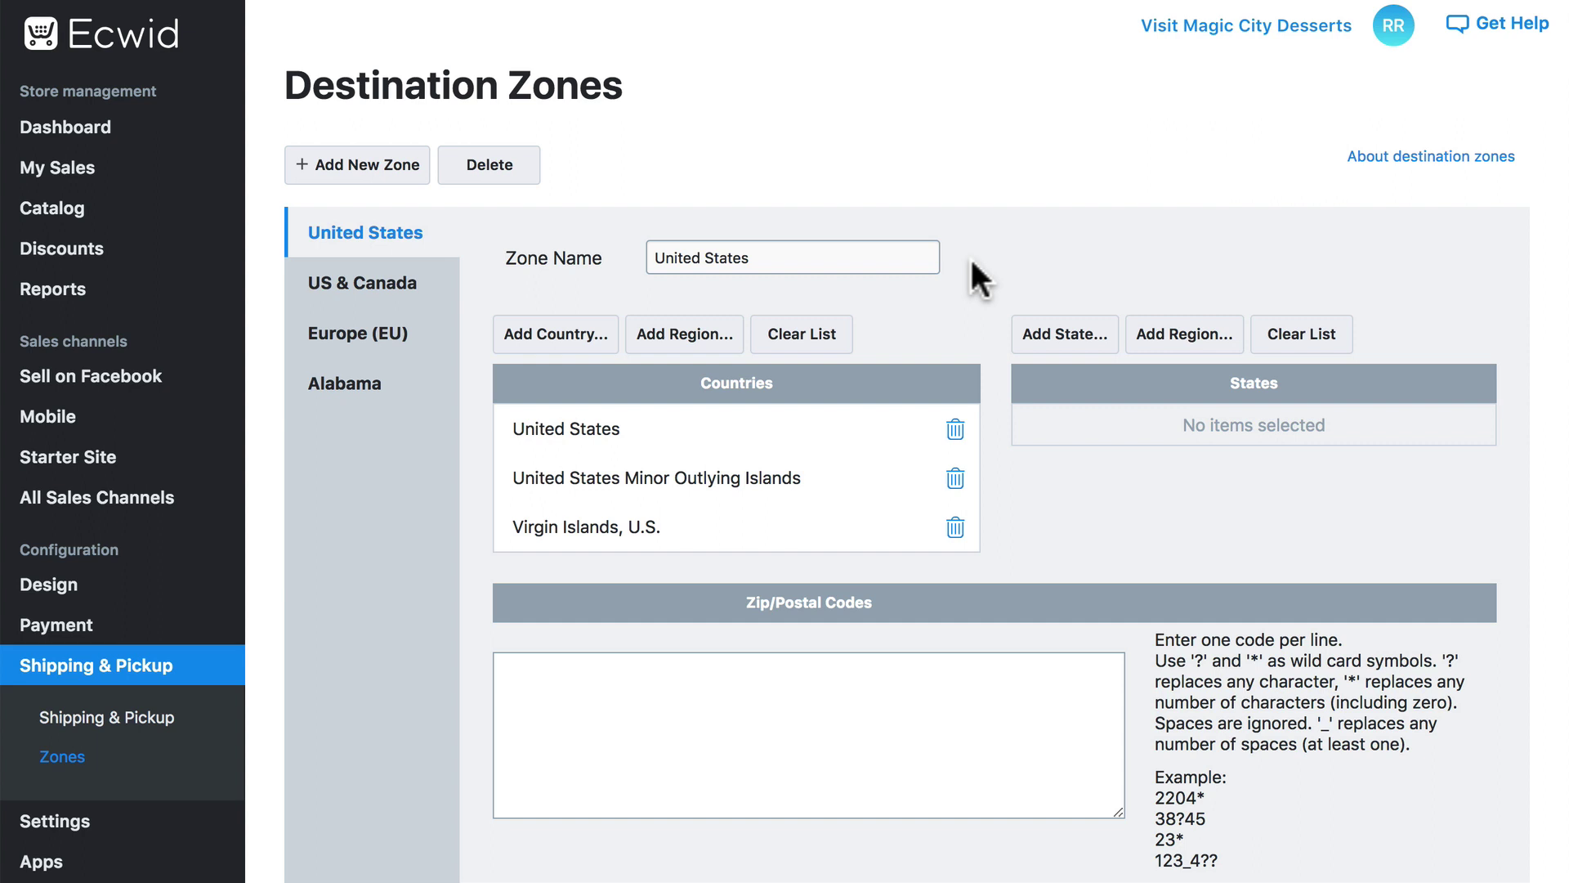
# Step: Create a new destination zone and select its default name 'New zone 5' for replacement
pyautogui.click(362, 171)
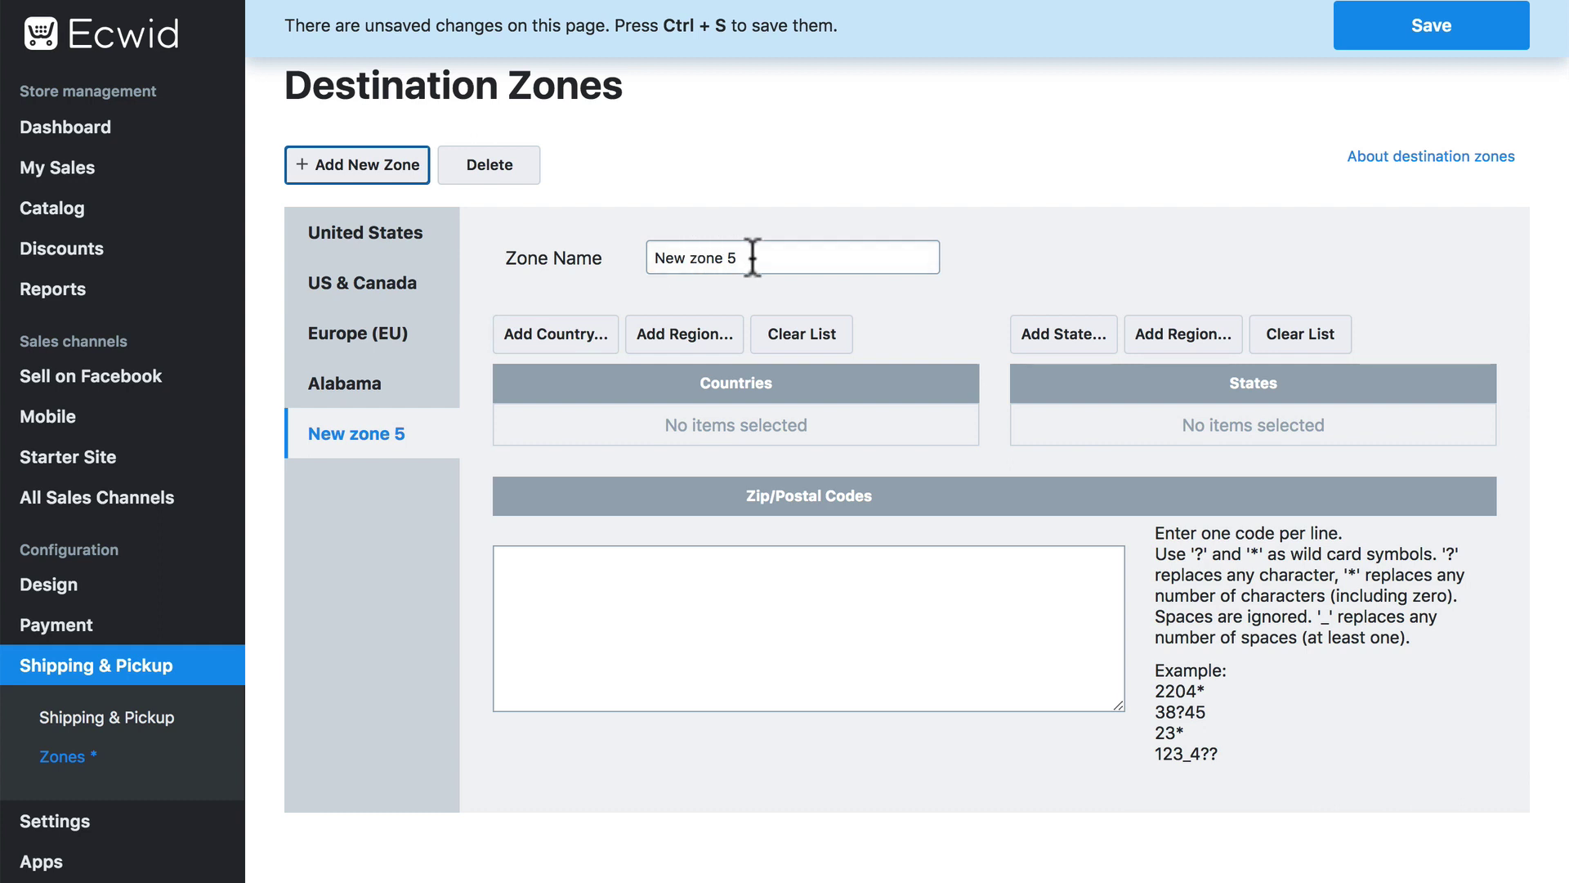
pyautogui.moveTo(753, 257); pyautogui.dragTo(619, 250)
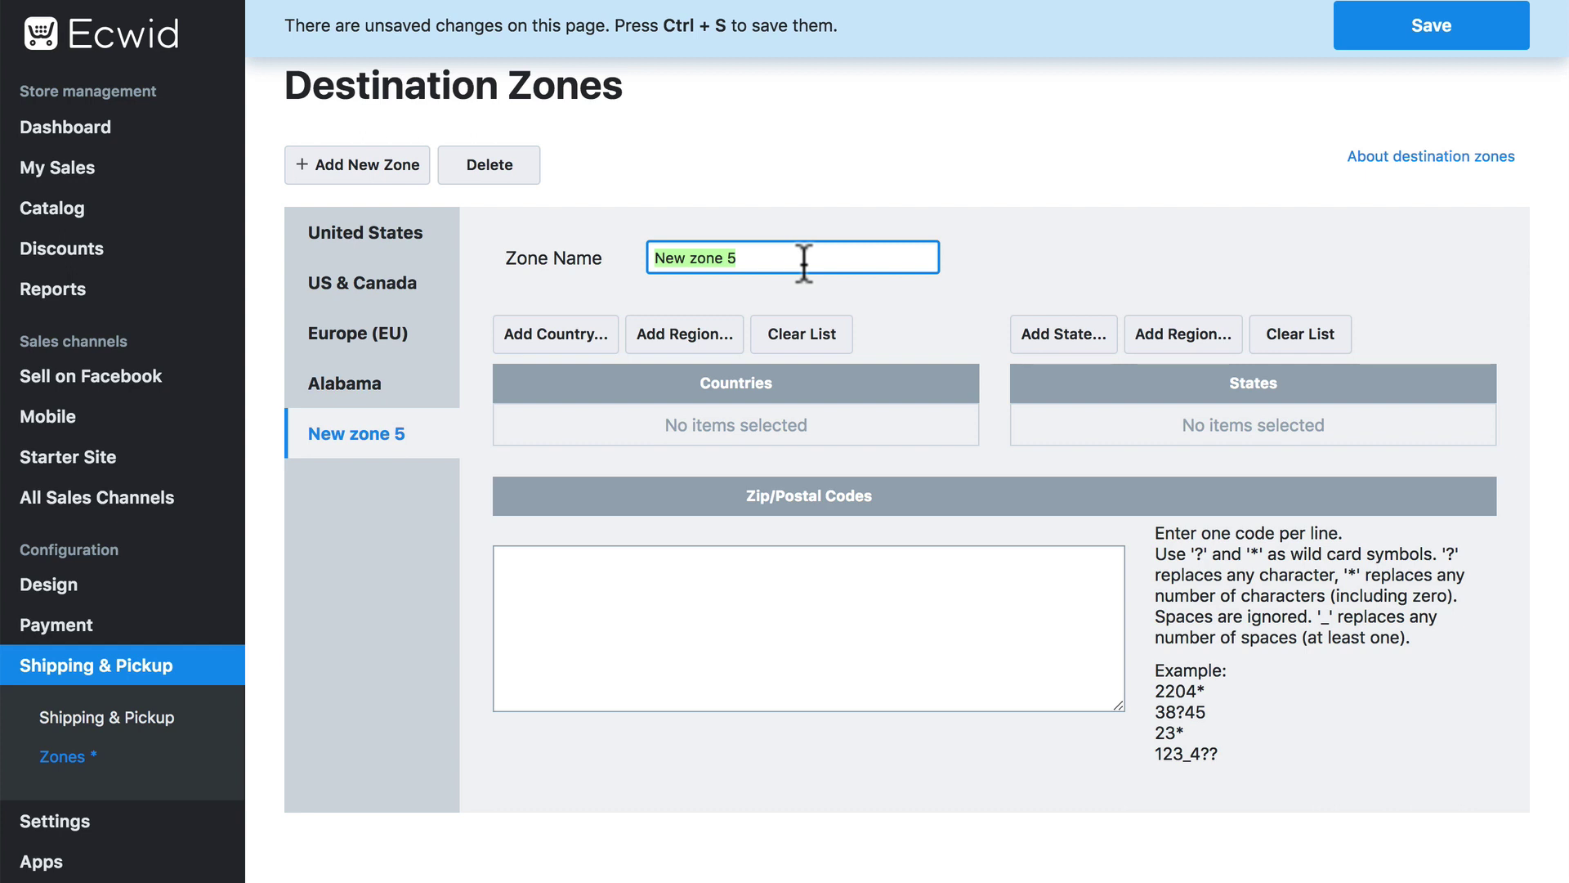
# Step: Name the zone 'Local ZIPs', list ZIP codes 35209 and 35210, and save it
pyautogui.write('Local ZIP')
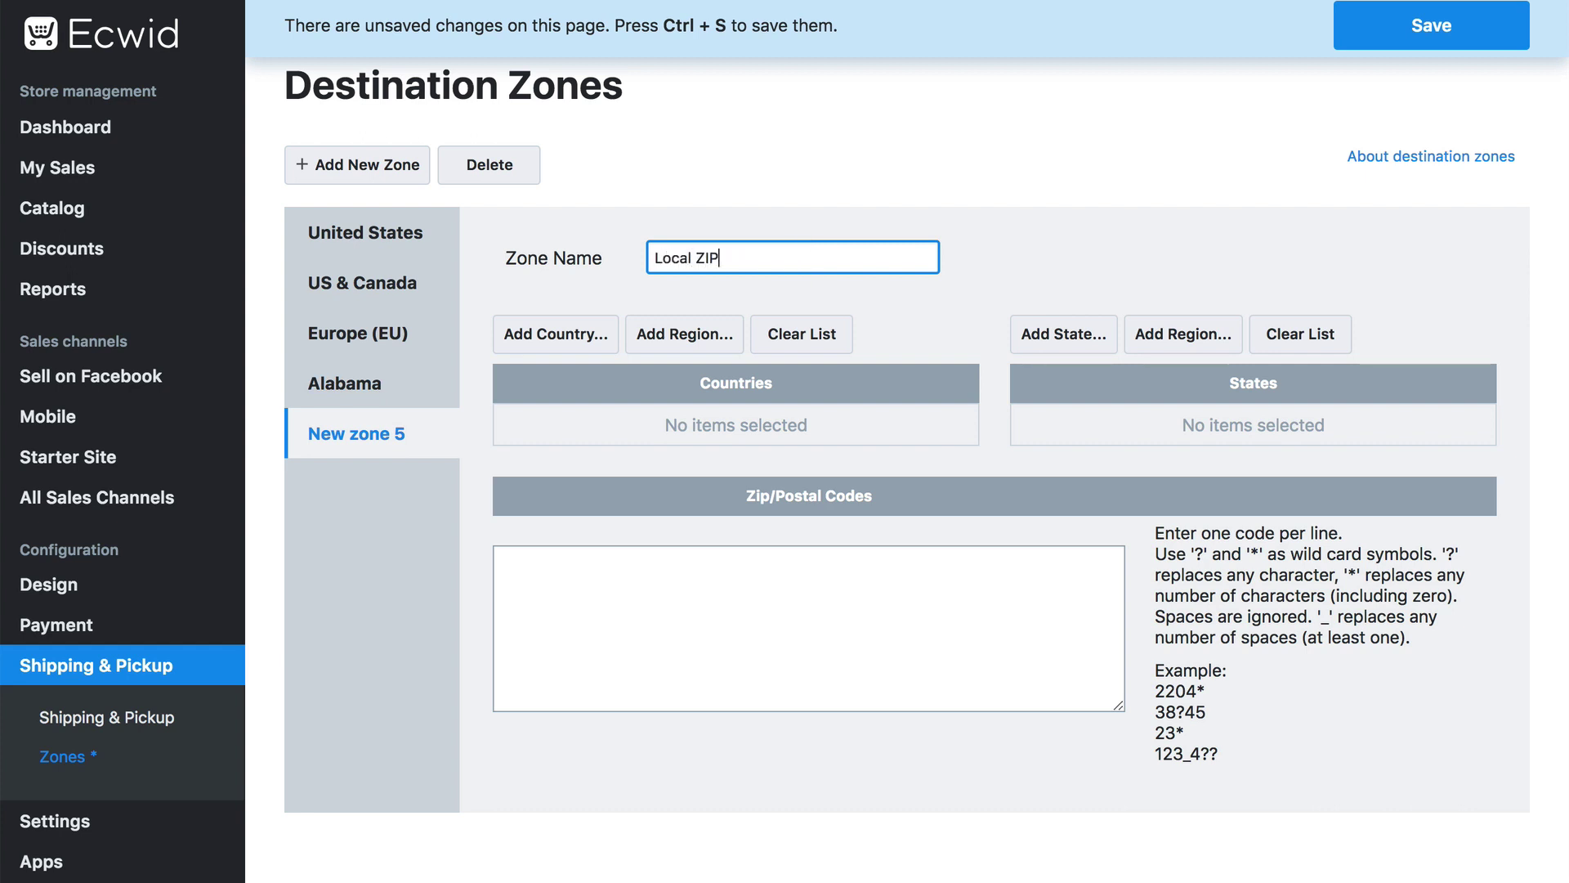
pyautogui.write('s')
pyautogui.scroll(-2, 746, 578)
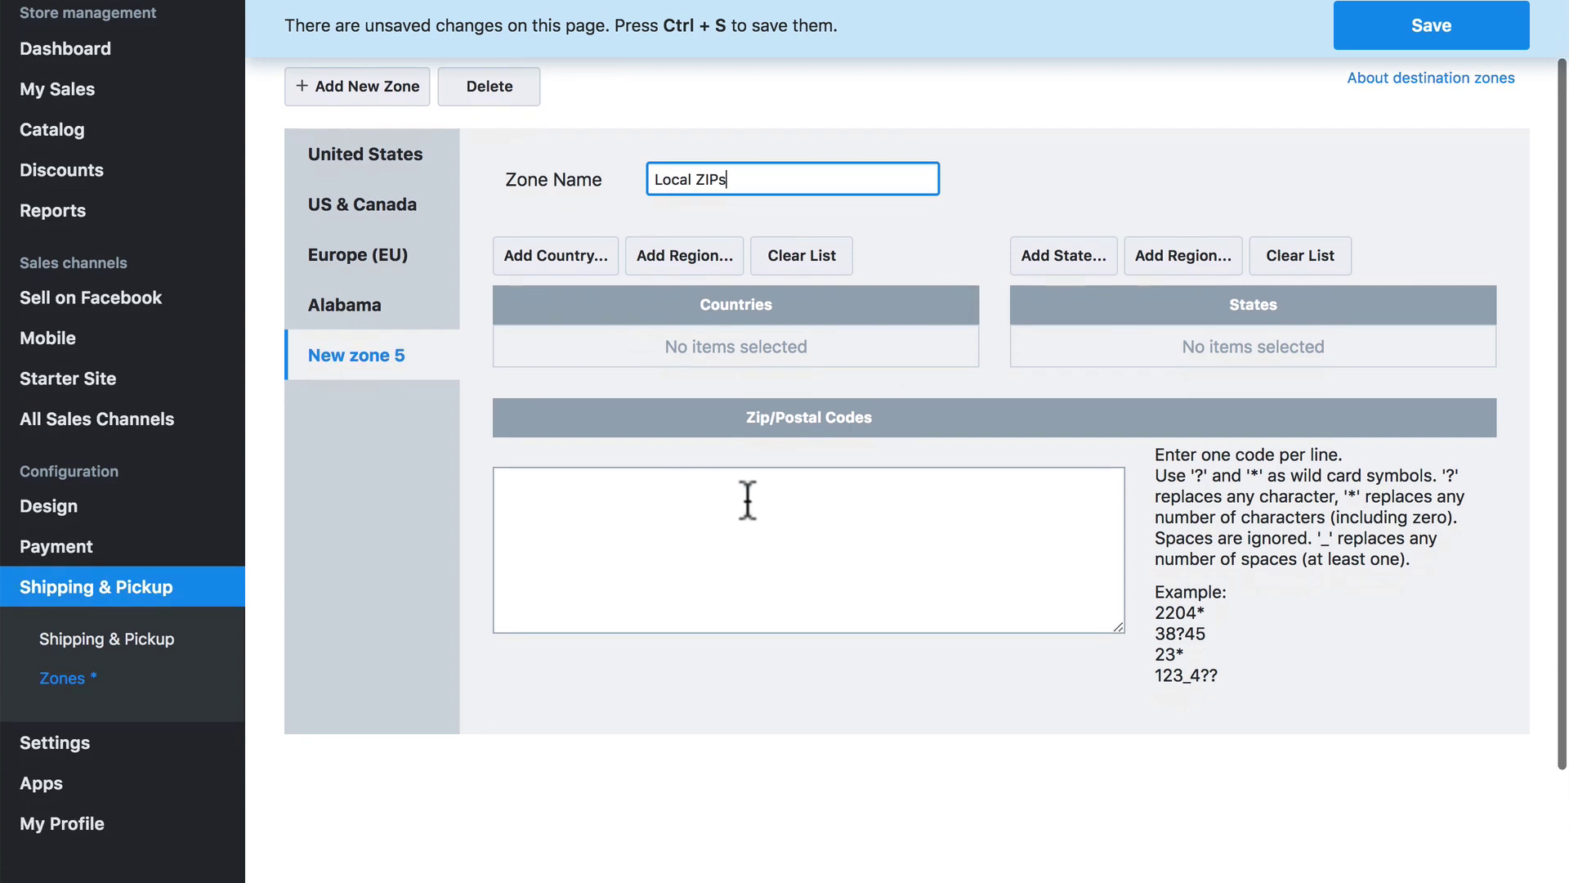
pyautogui.click(814, 515)
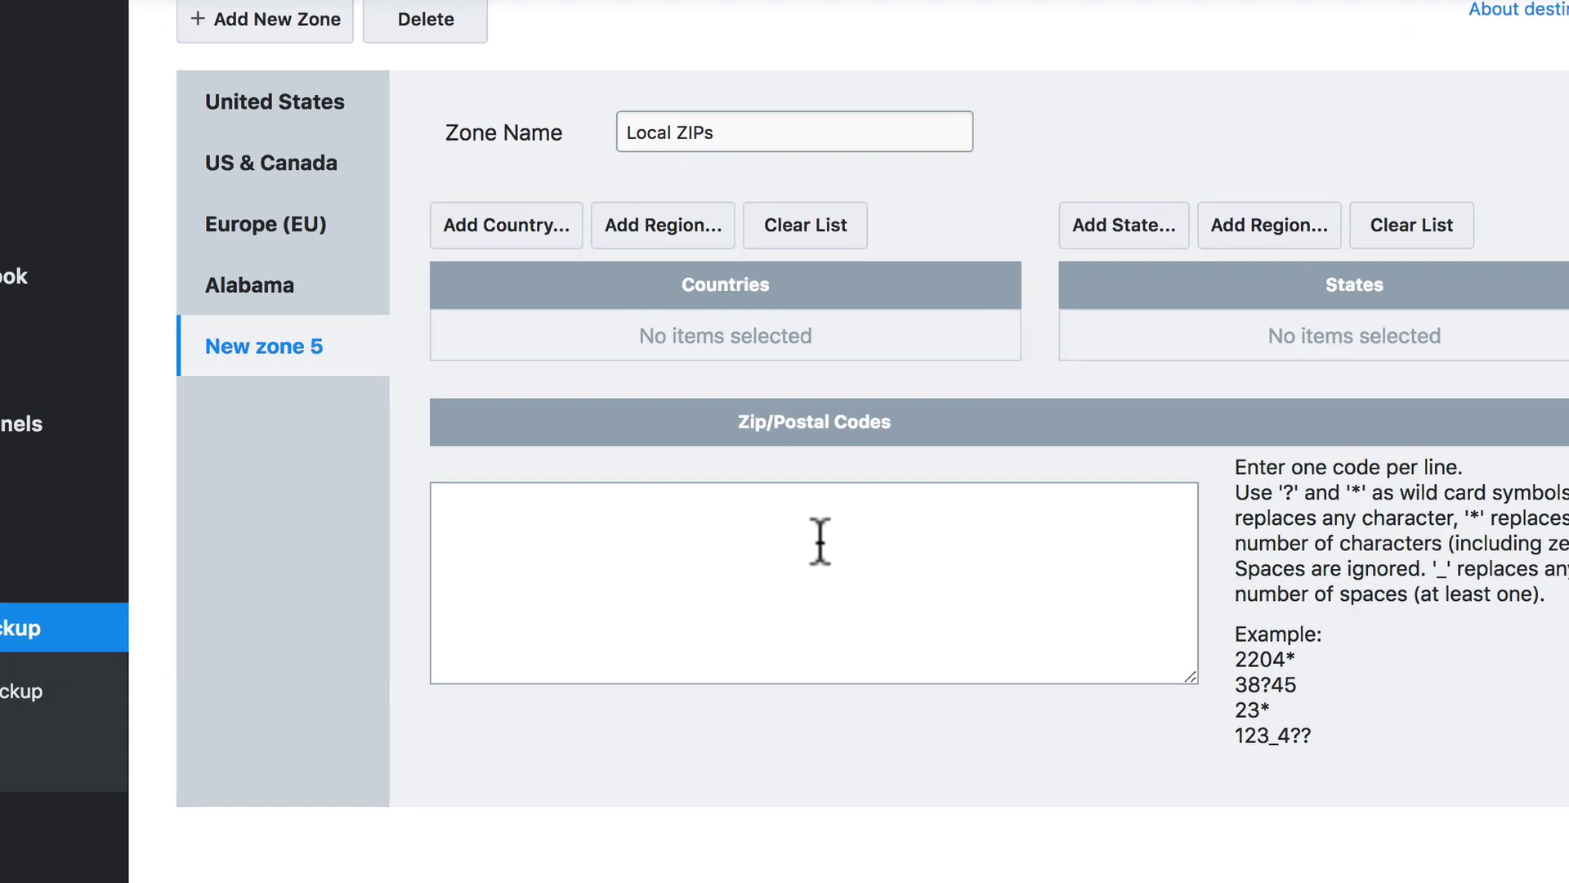
pyautogui.write('35209')
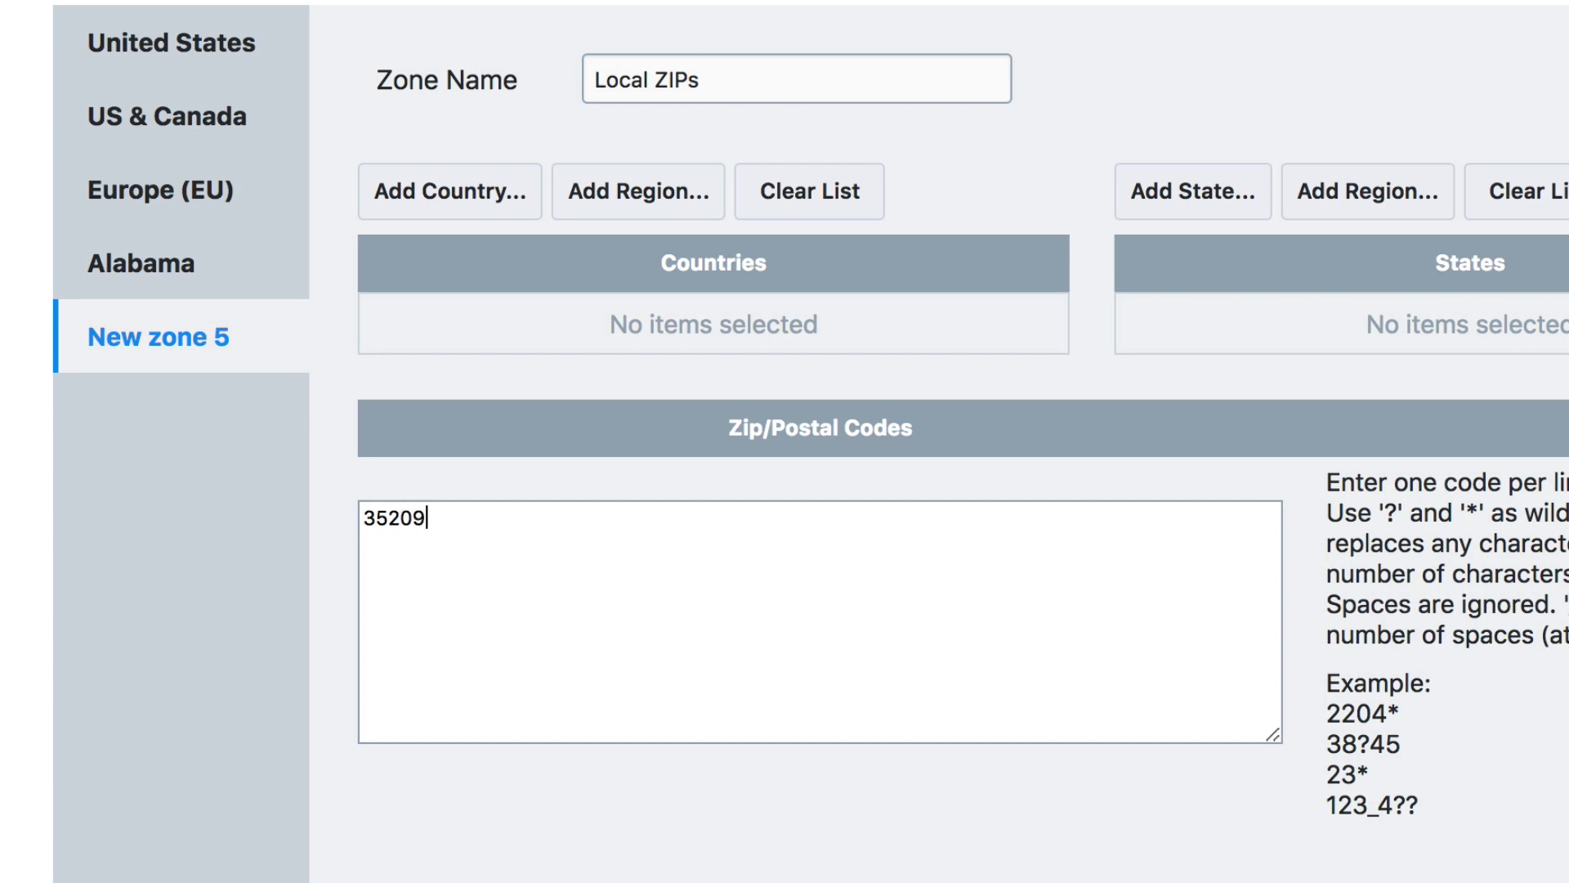
pyautogui.press('Return')
pyautogui.write('35210')
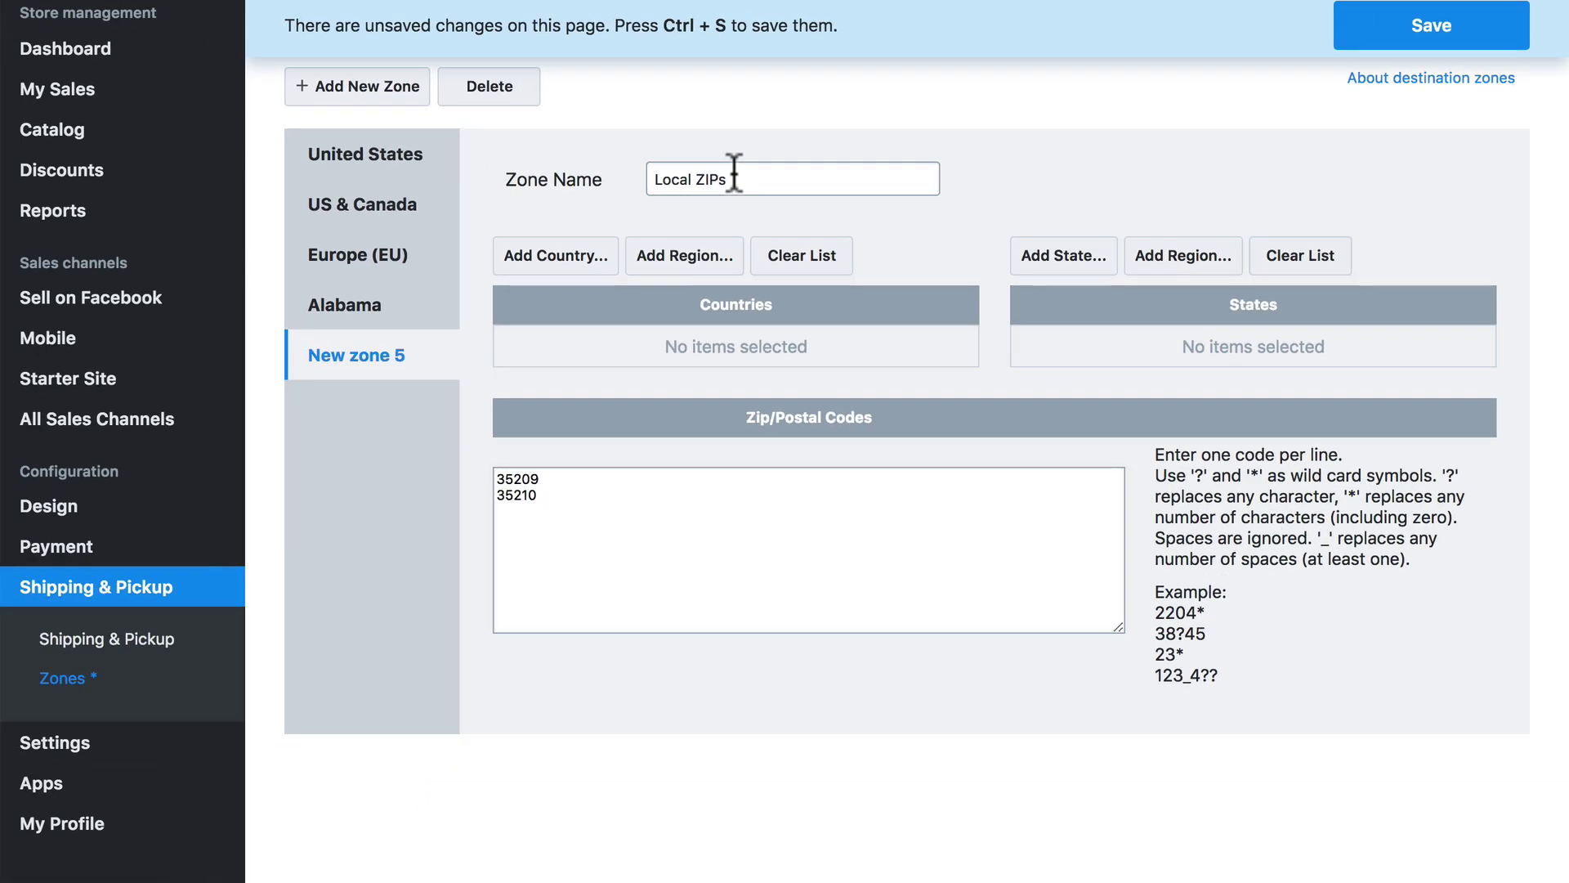
pyautogui.click(1401, 27)
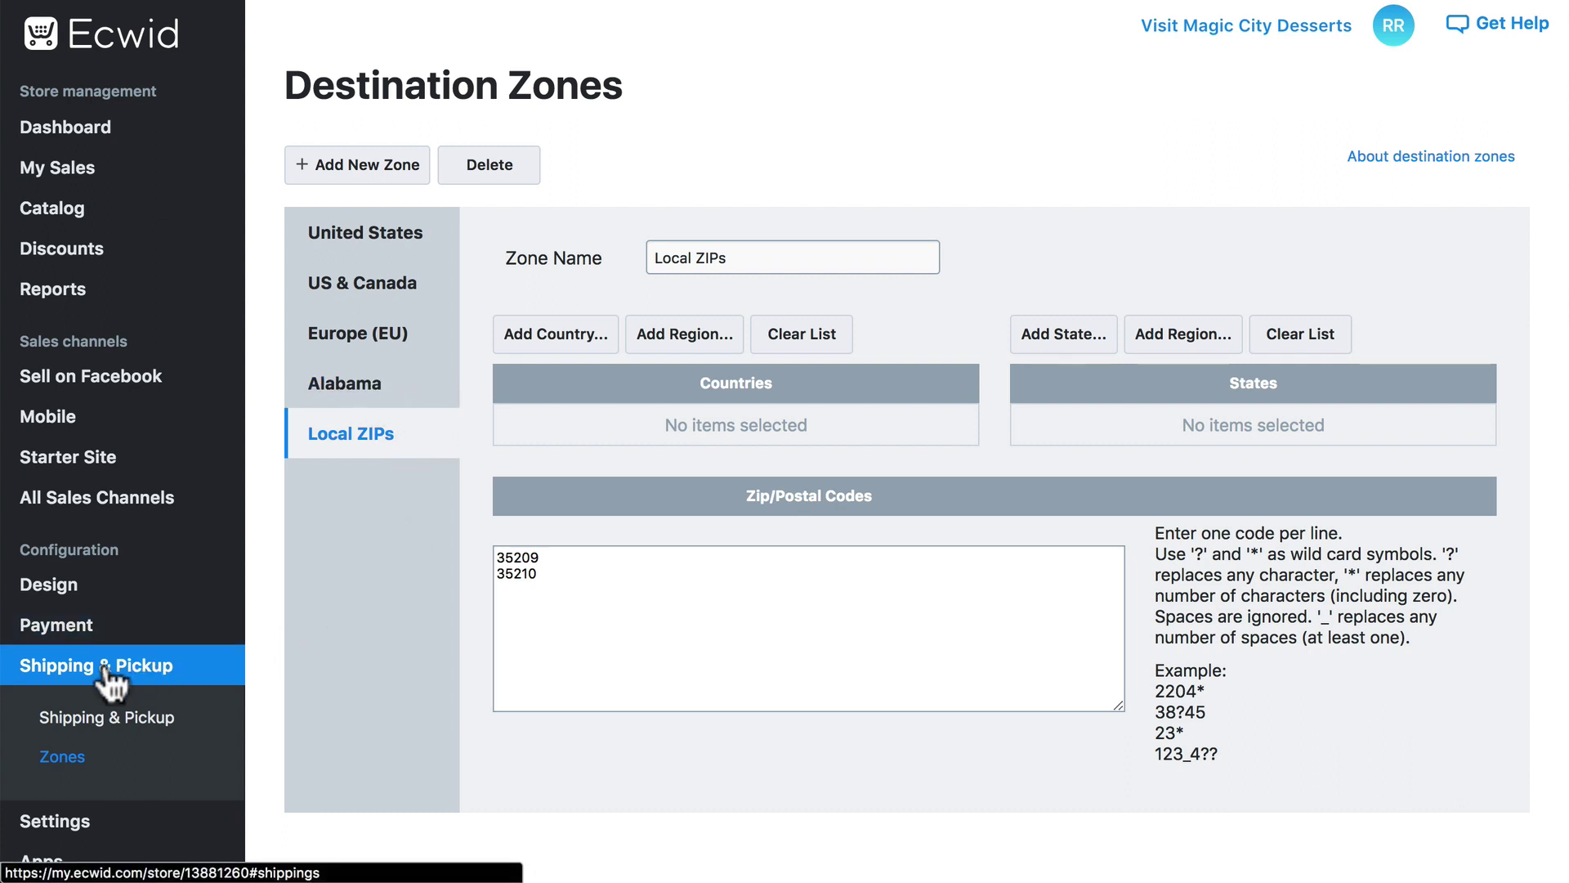
# Step: Change Local delivery's shipping region from Alabama to Local ZIPs and save
pyautogui.click(105, 720)
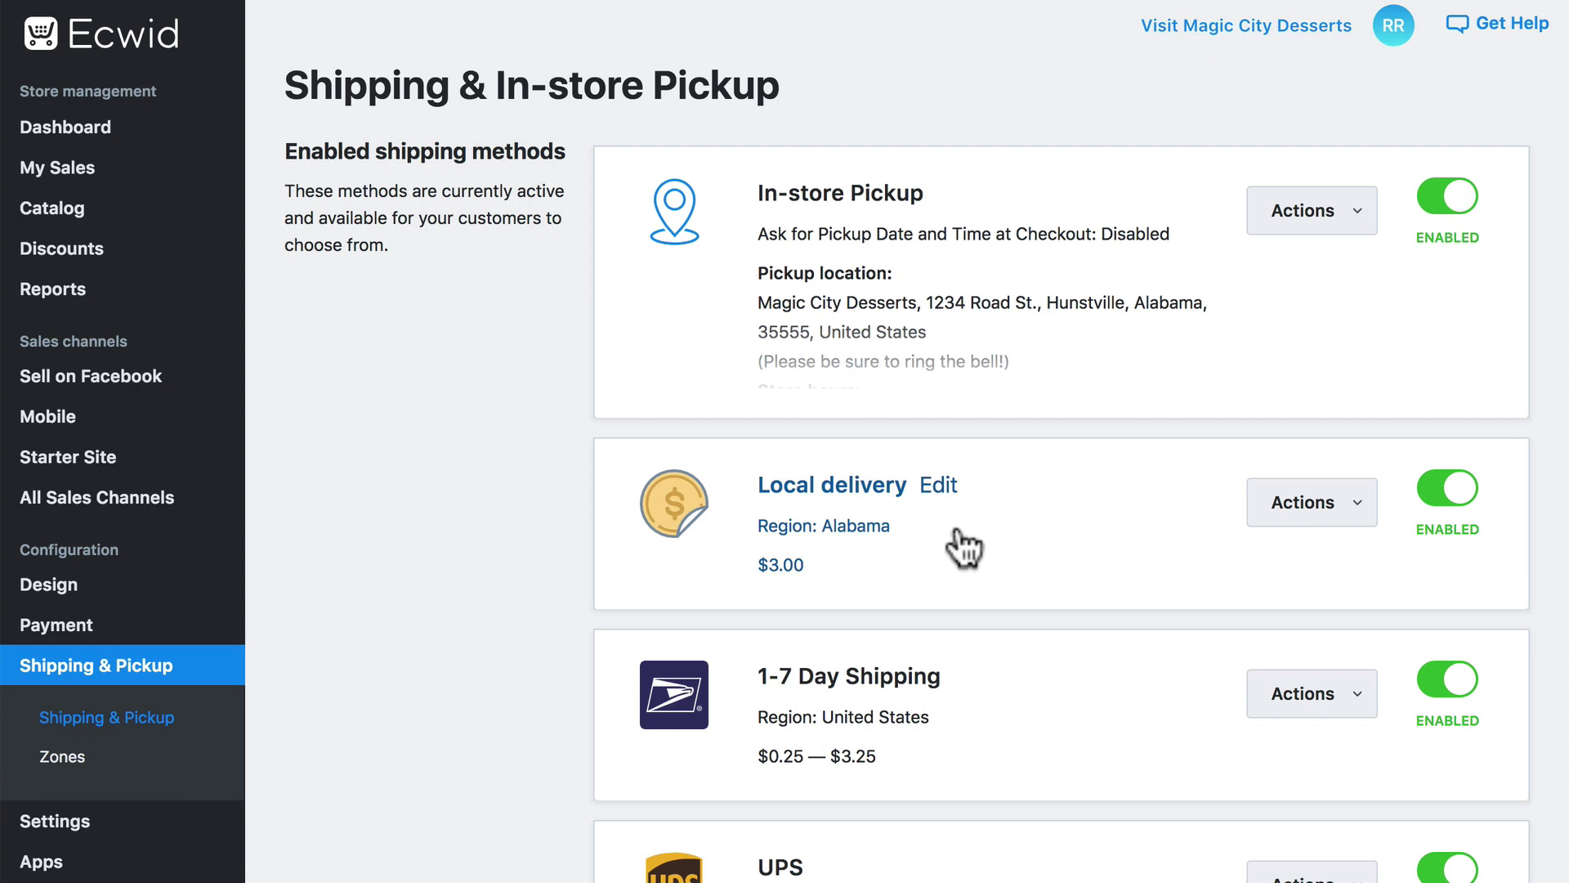
pyautogui.click(1302, 510)
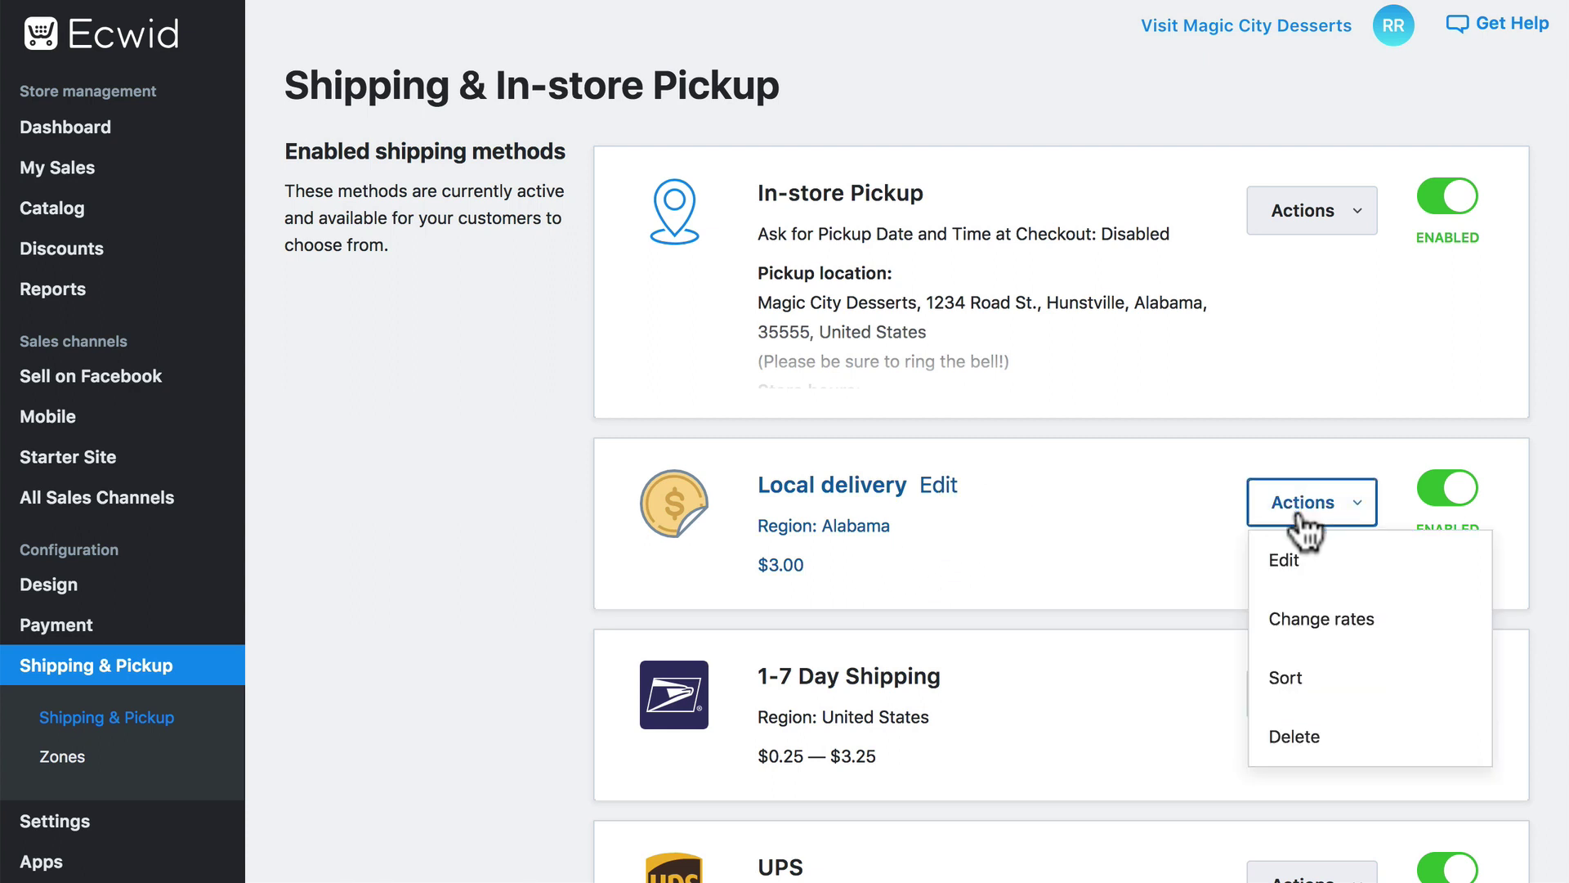
pyautogui.click(1293, 560)
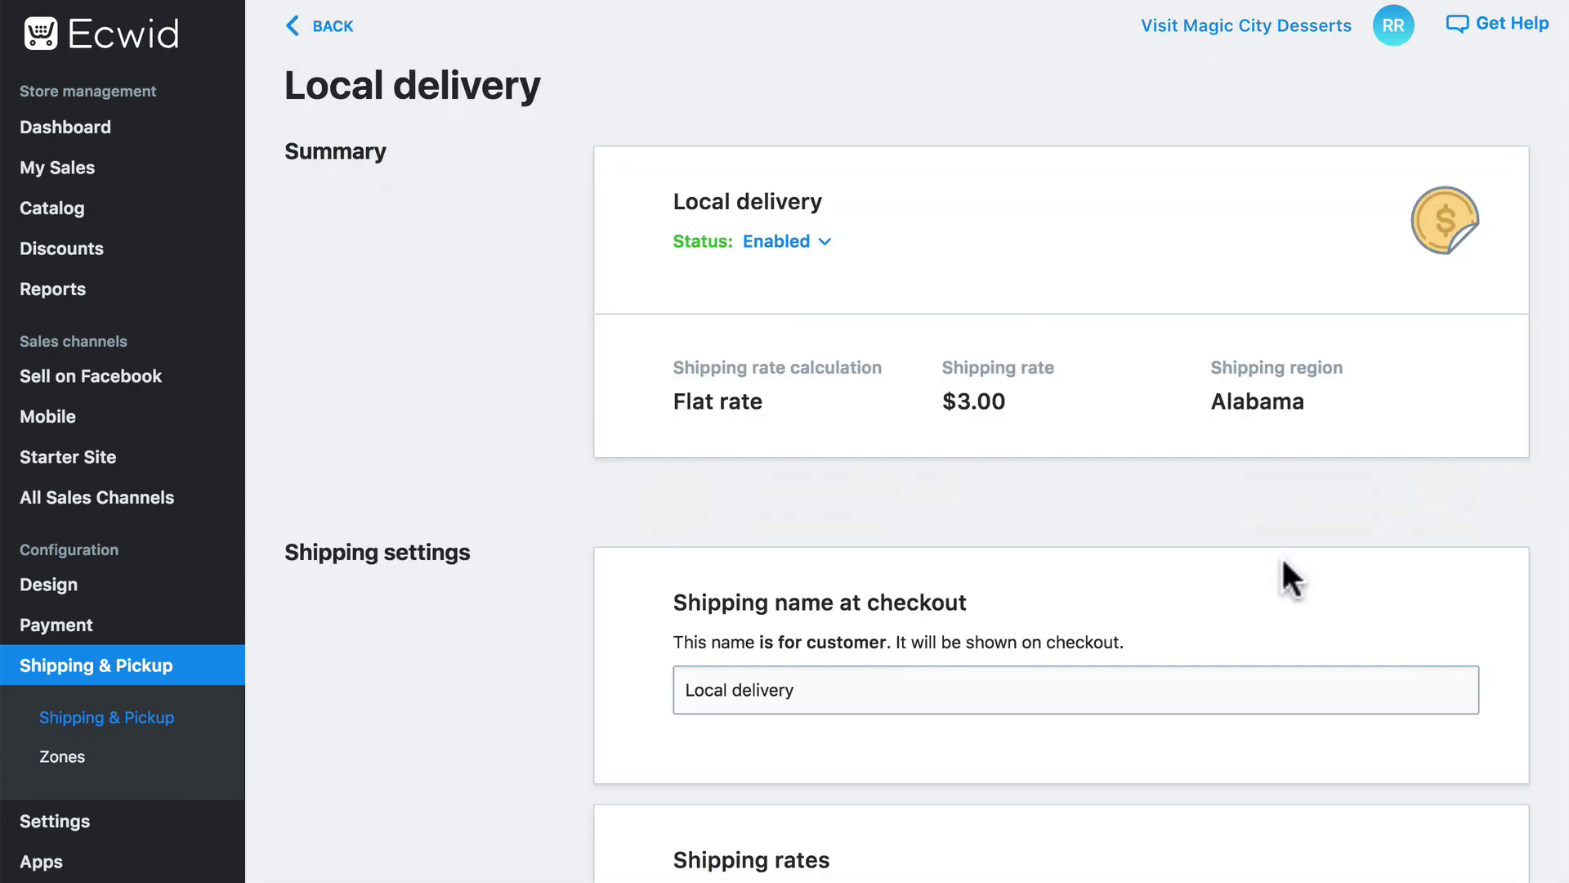
pyautogui.scroll(-9, 676, 582)
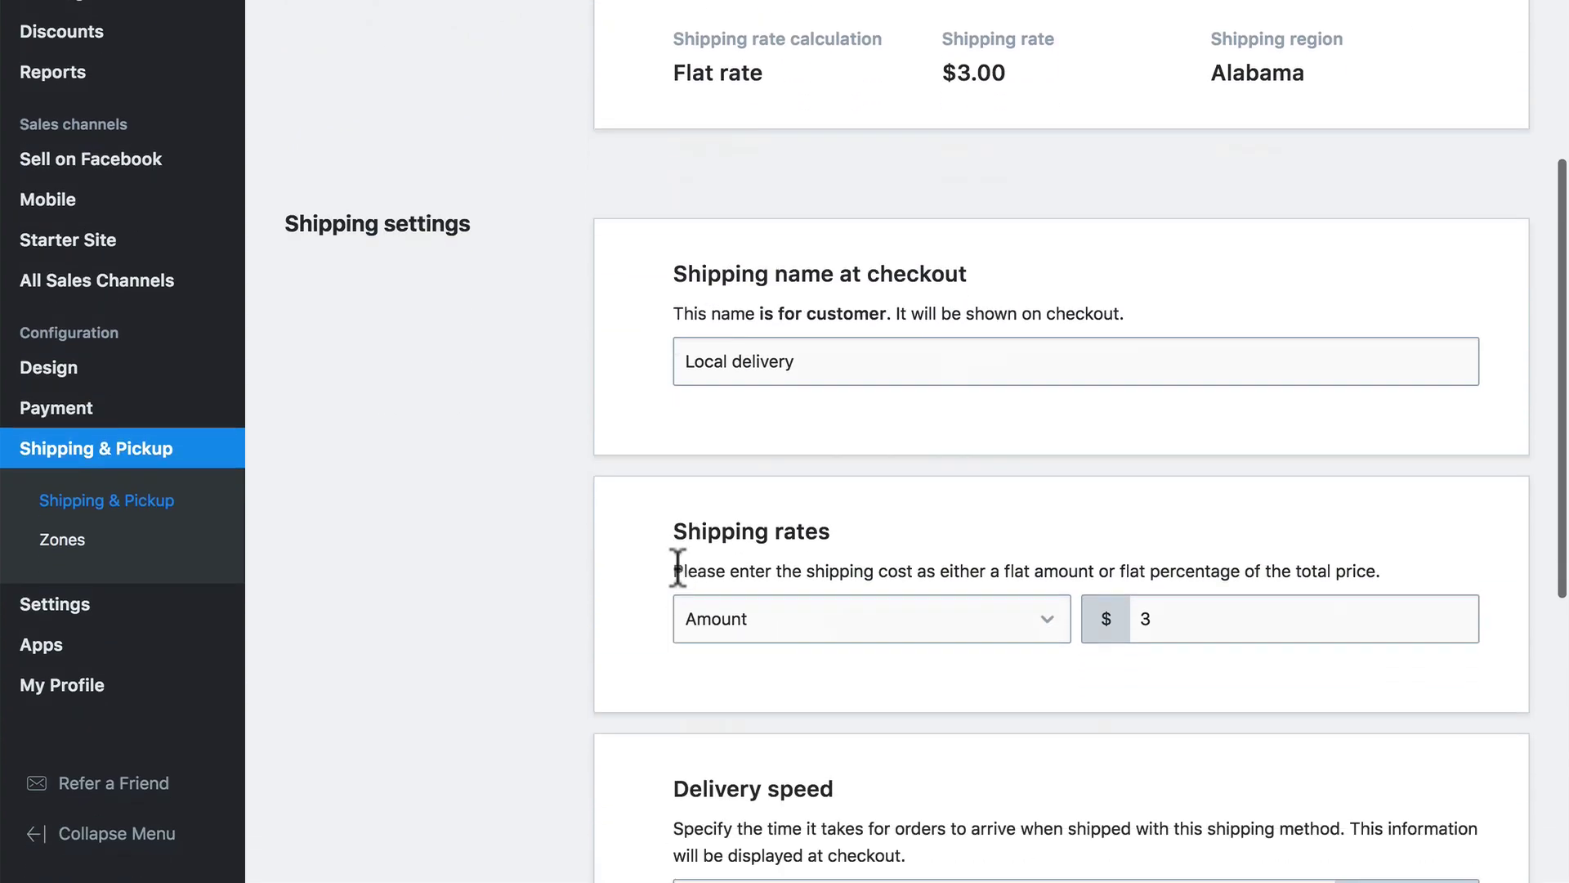
pyautogui.scroll(-2, 681, 580)
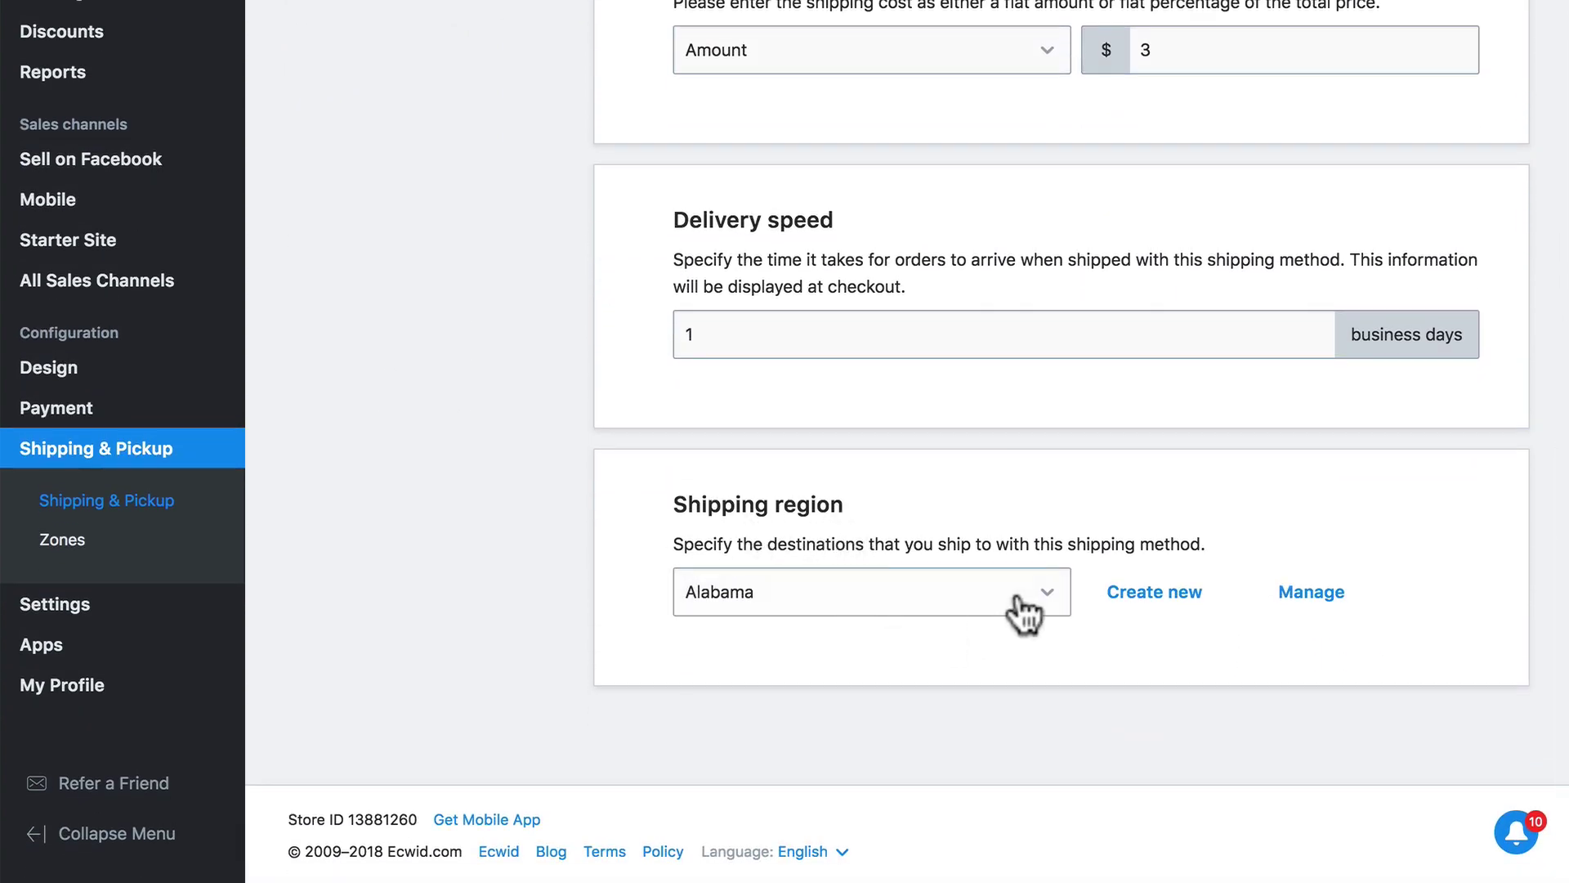
pyautogui.click(1045, 596)
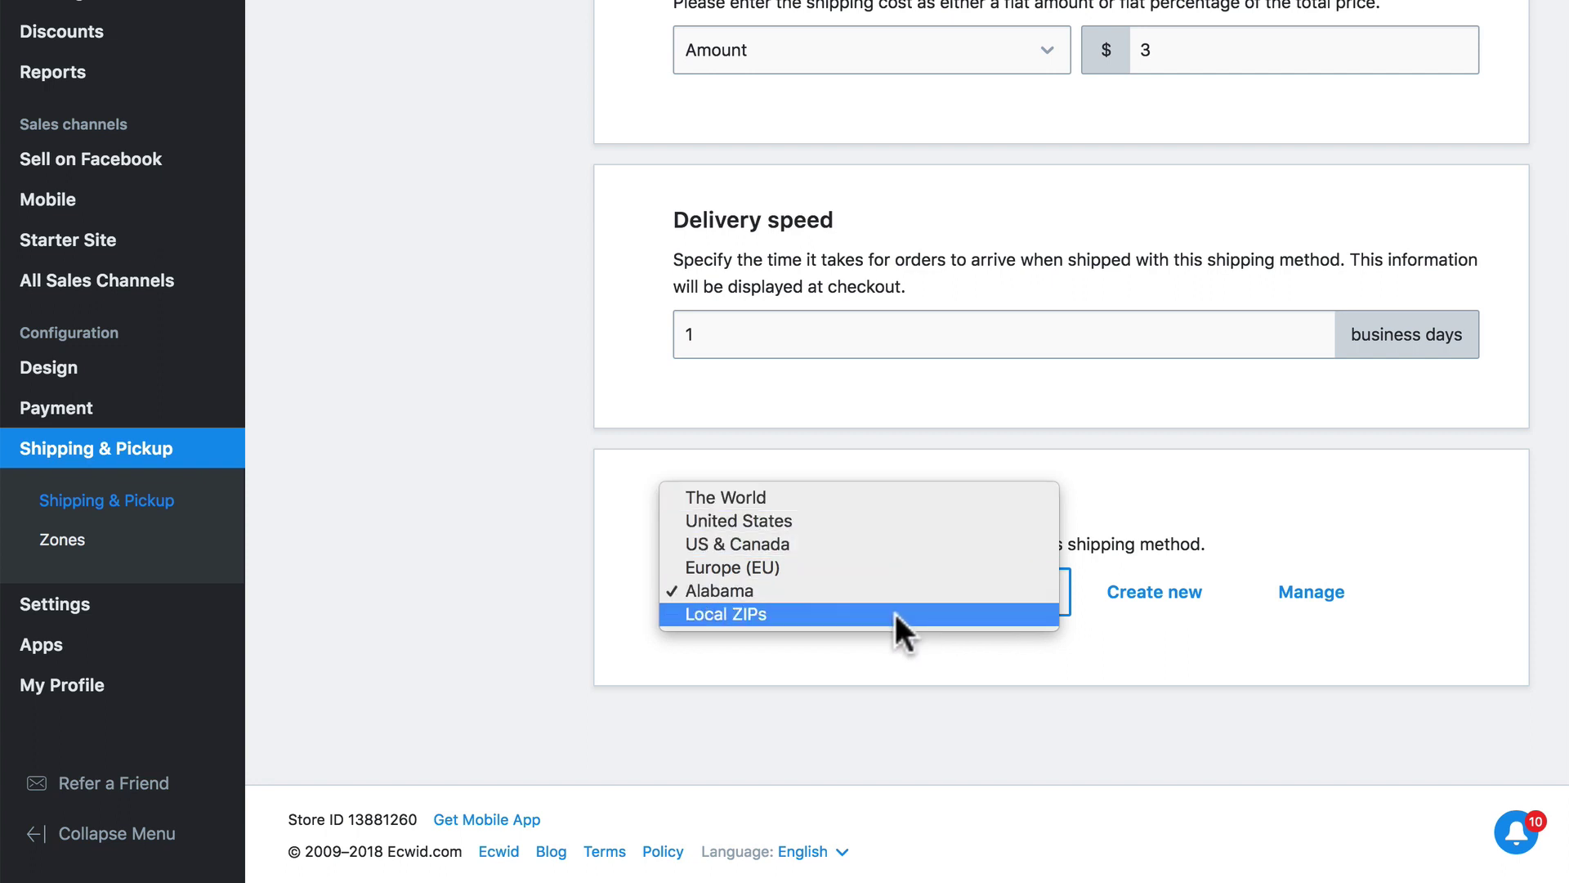
pyautogui.click(760, 613)
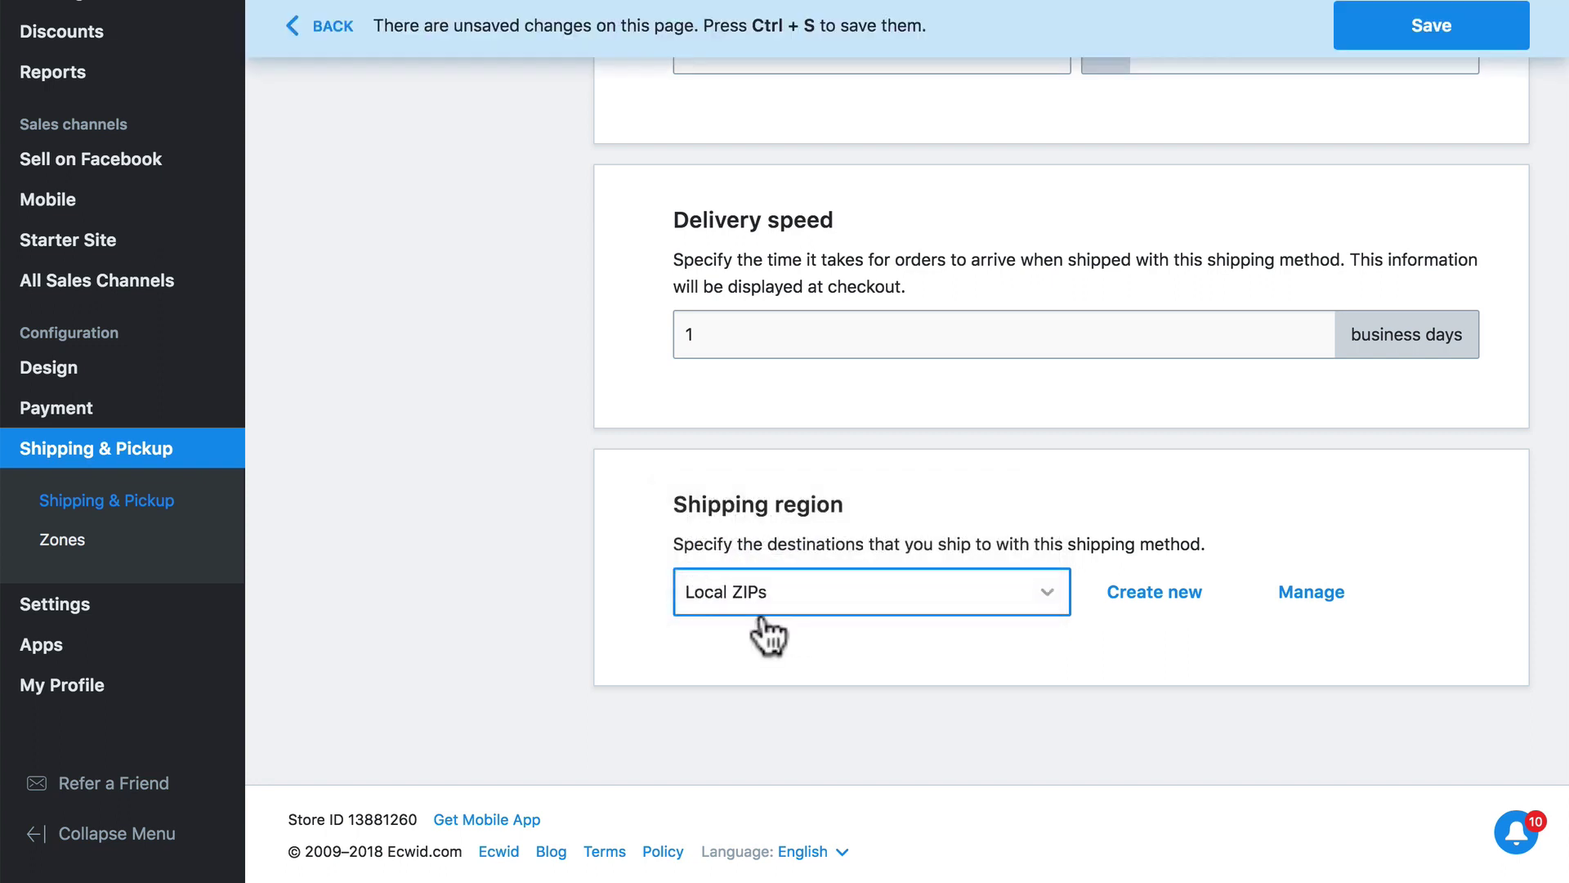
pyautogui.click(1389, 40)
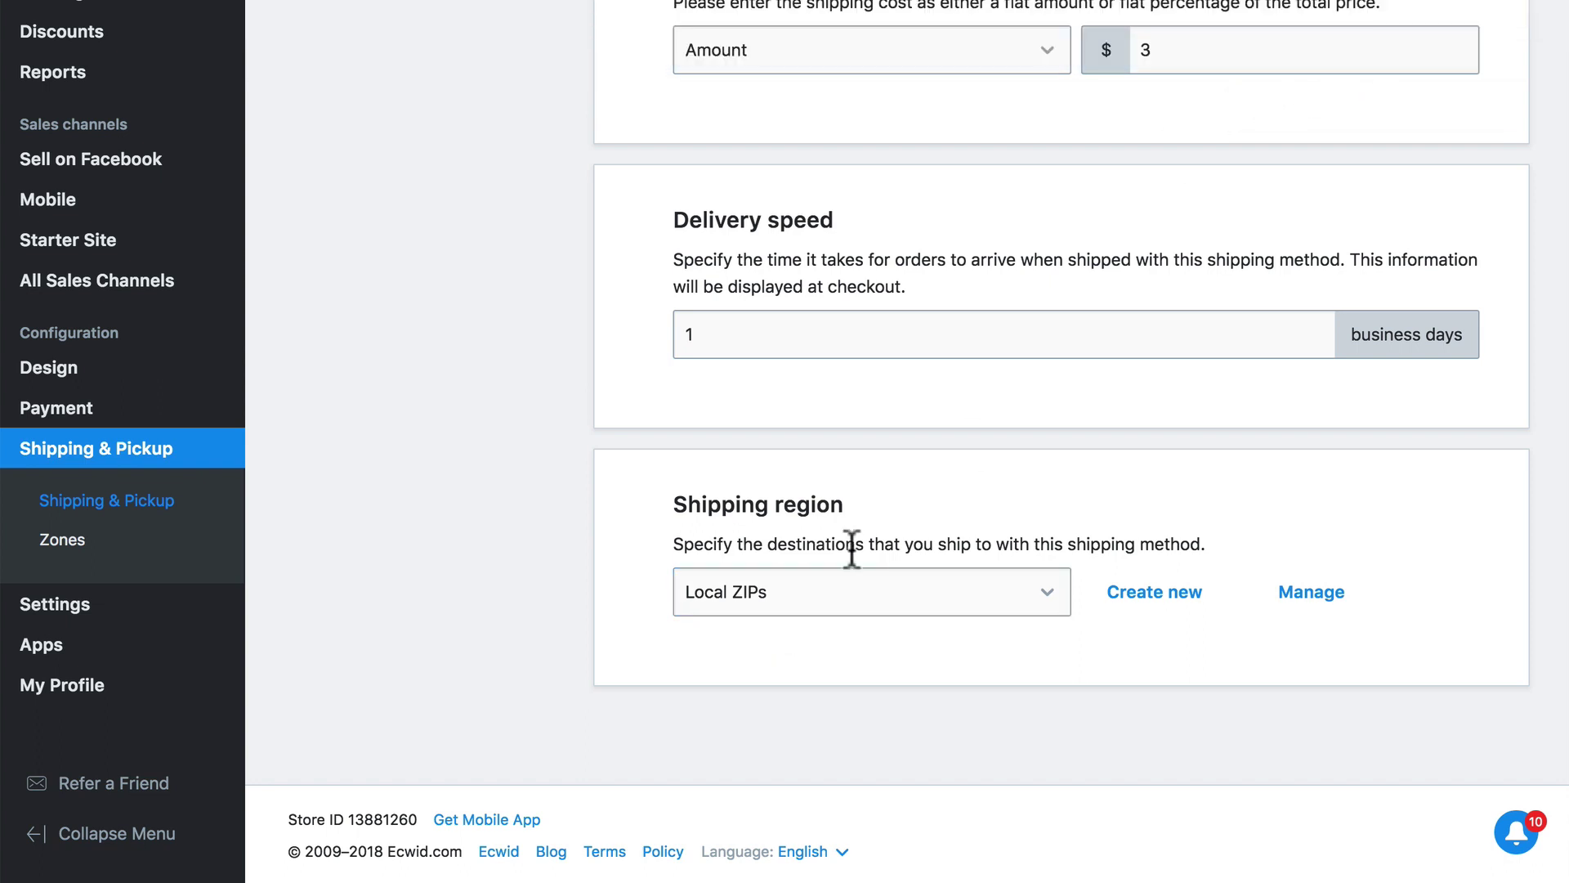